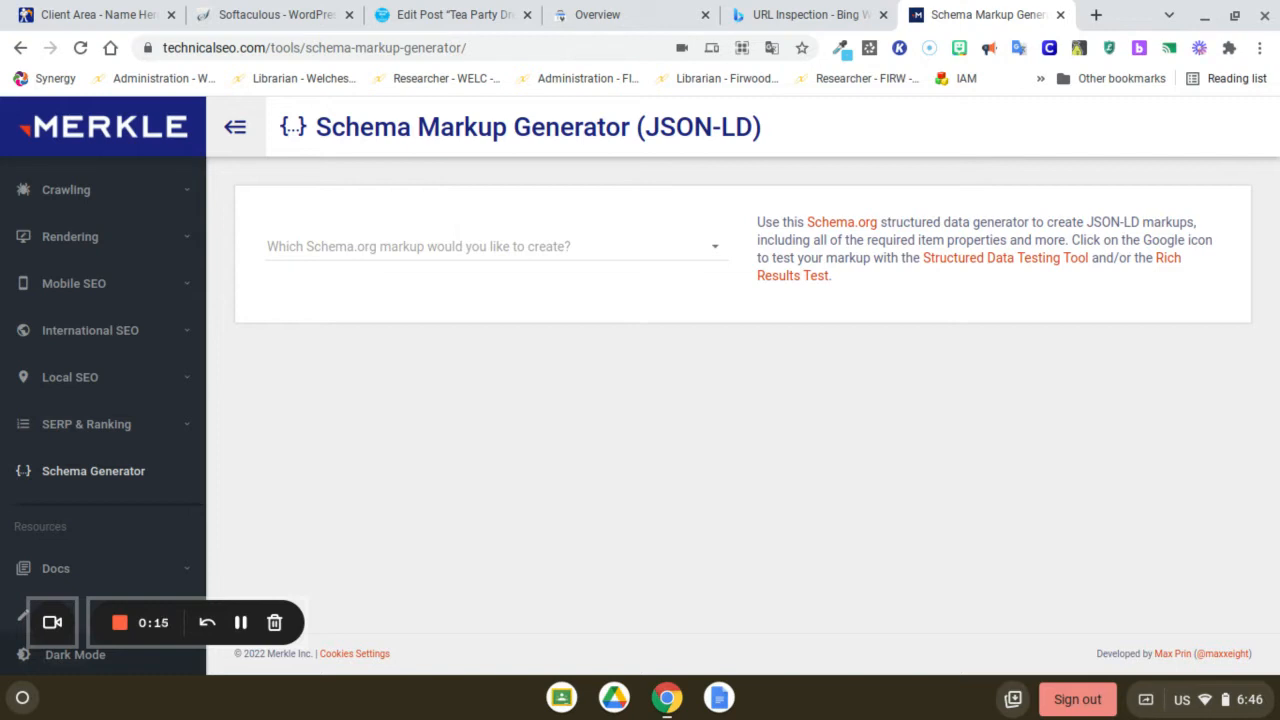
# Copy the tea party post's permalink from WordPress and choose Article as the markup in the Schema Markup Generator
pyautogui.click(428, 18)
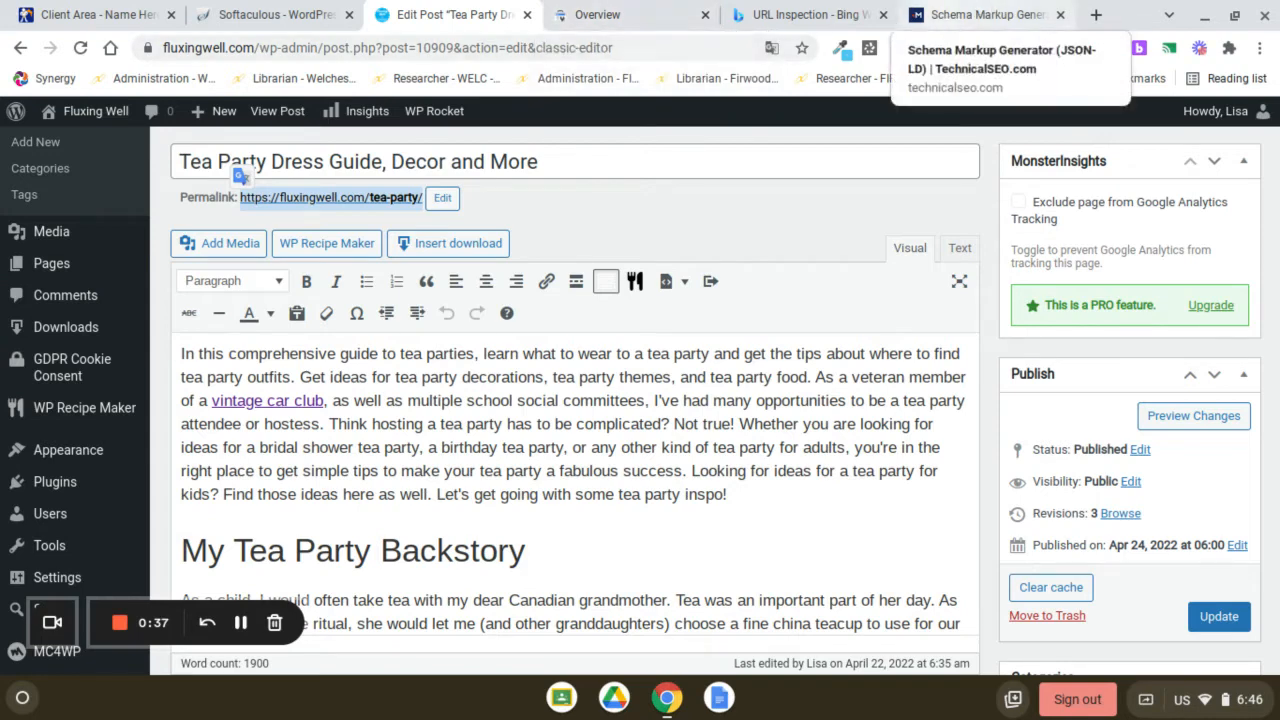
pyautogui.click(980, 14)
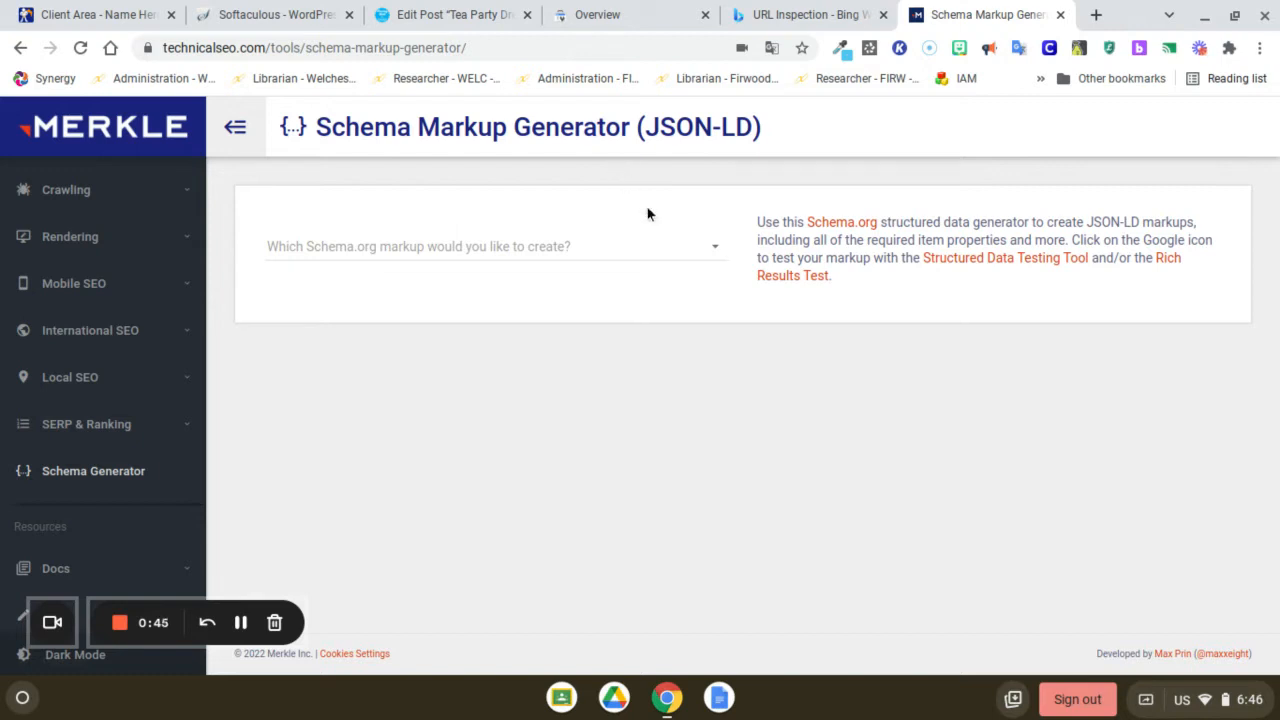
pyautogui.click(716, 249)
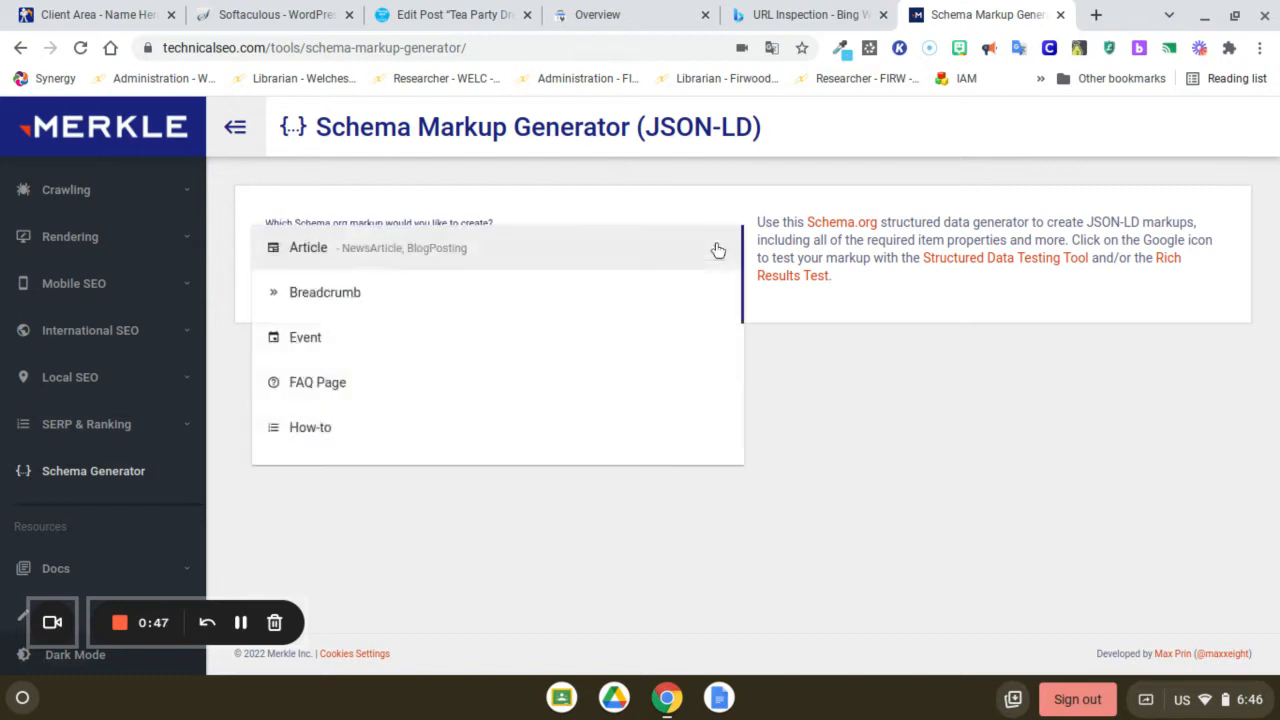
pyautogui.click(322, 251)
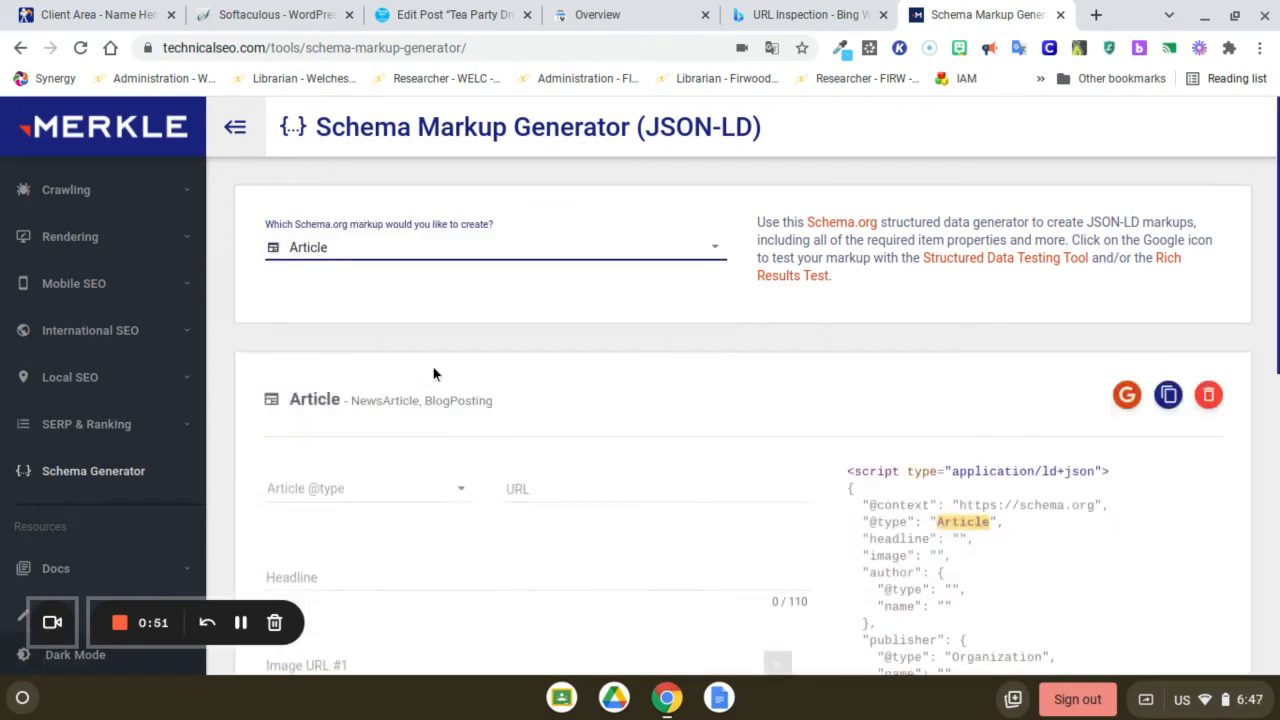
pyautogui.scroll(-2, 705, 365)
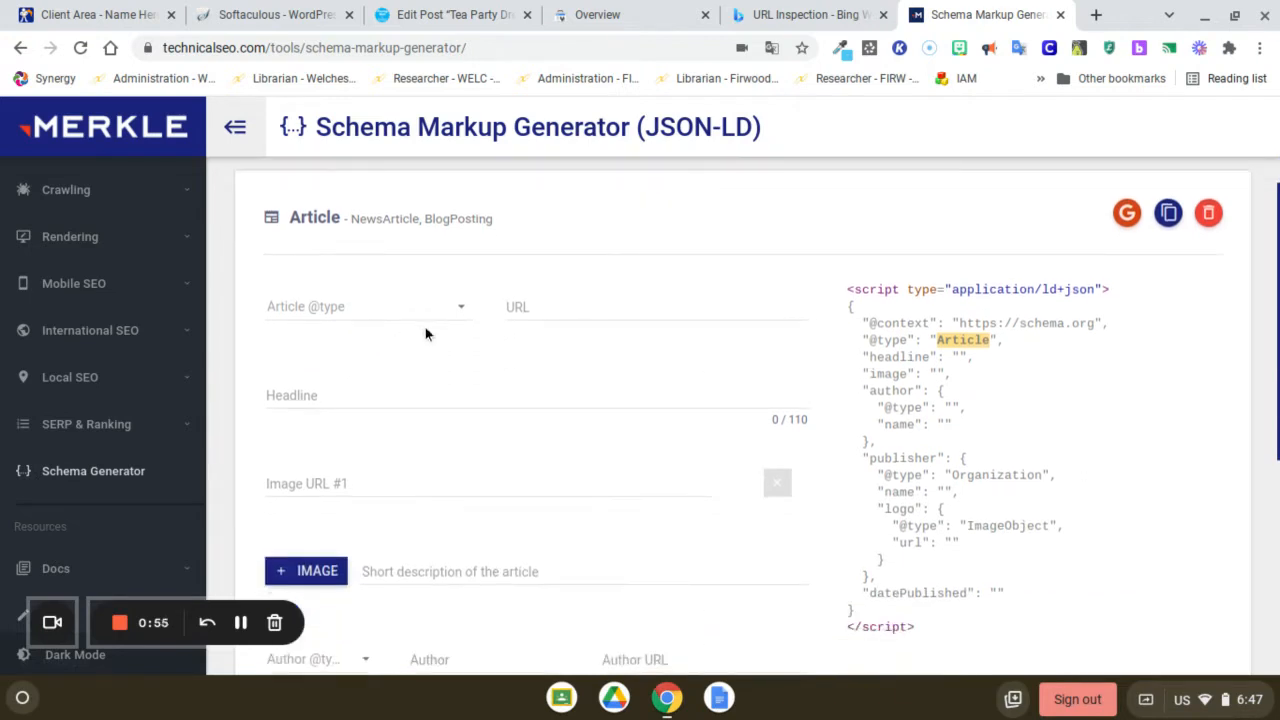
pyautogui.click(460, 318)
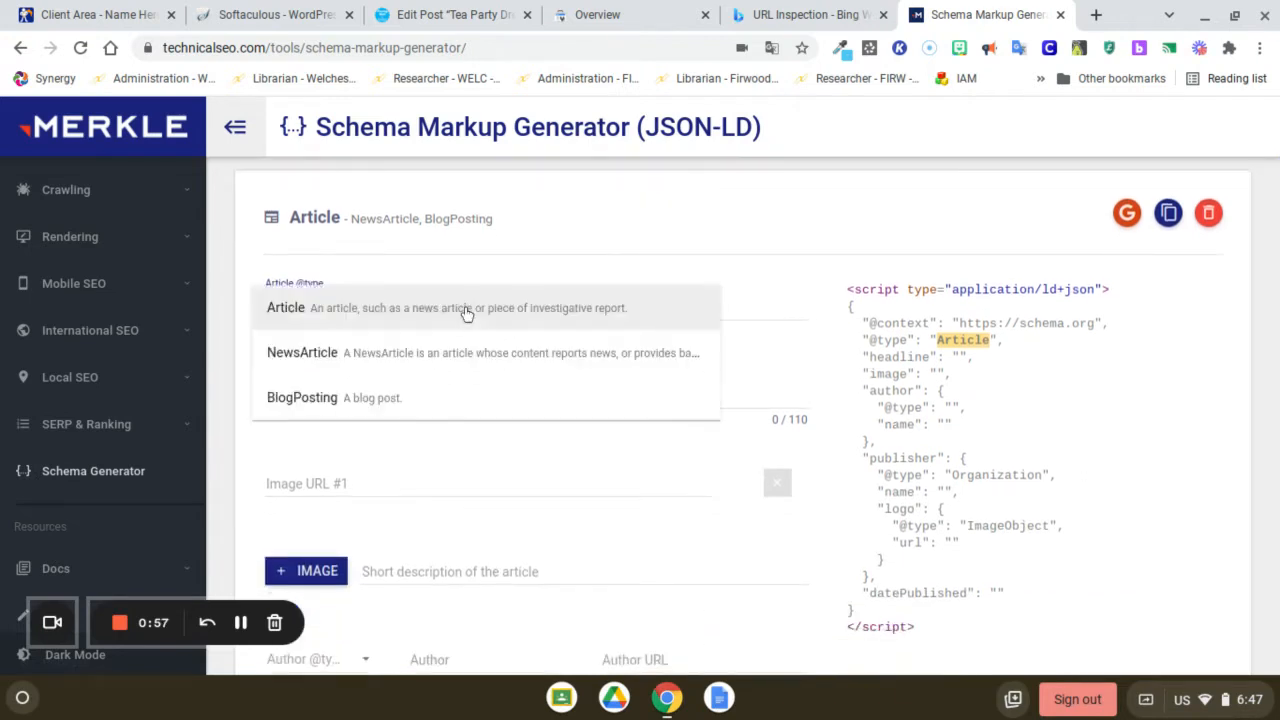
pyautogui.click(362, 404)
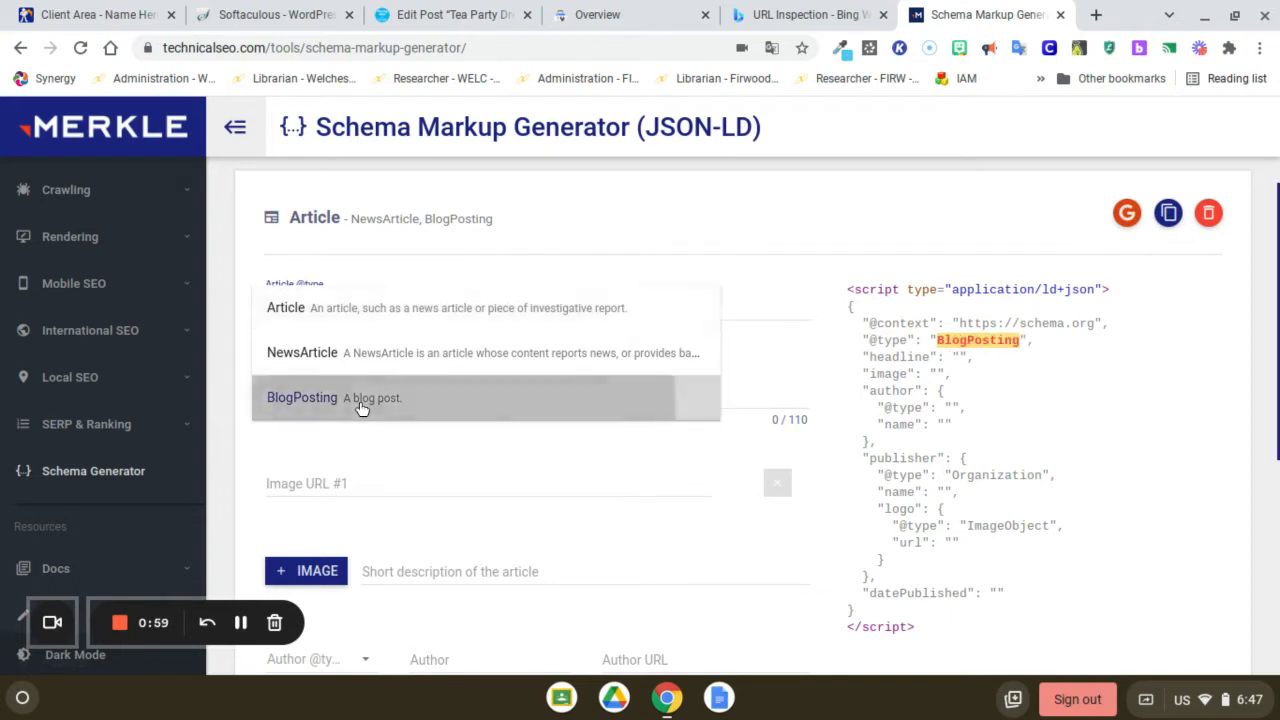
pyautogui.click(531, 310)
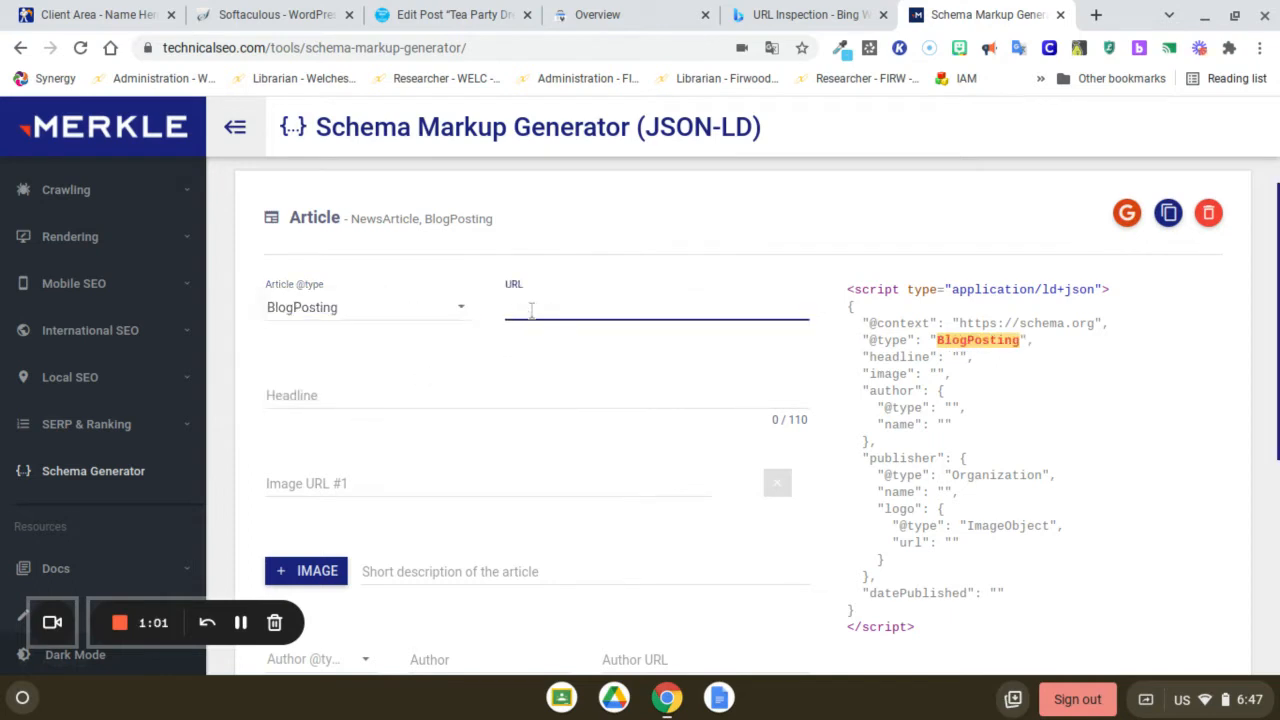
pyautogui.write('https://fluxingwell.com/tea-party/')
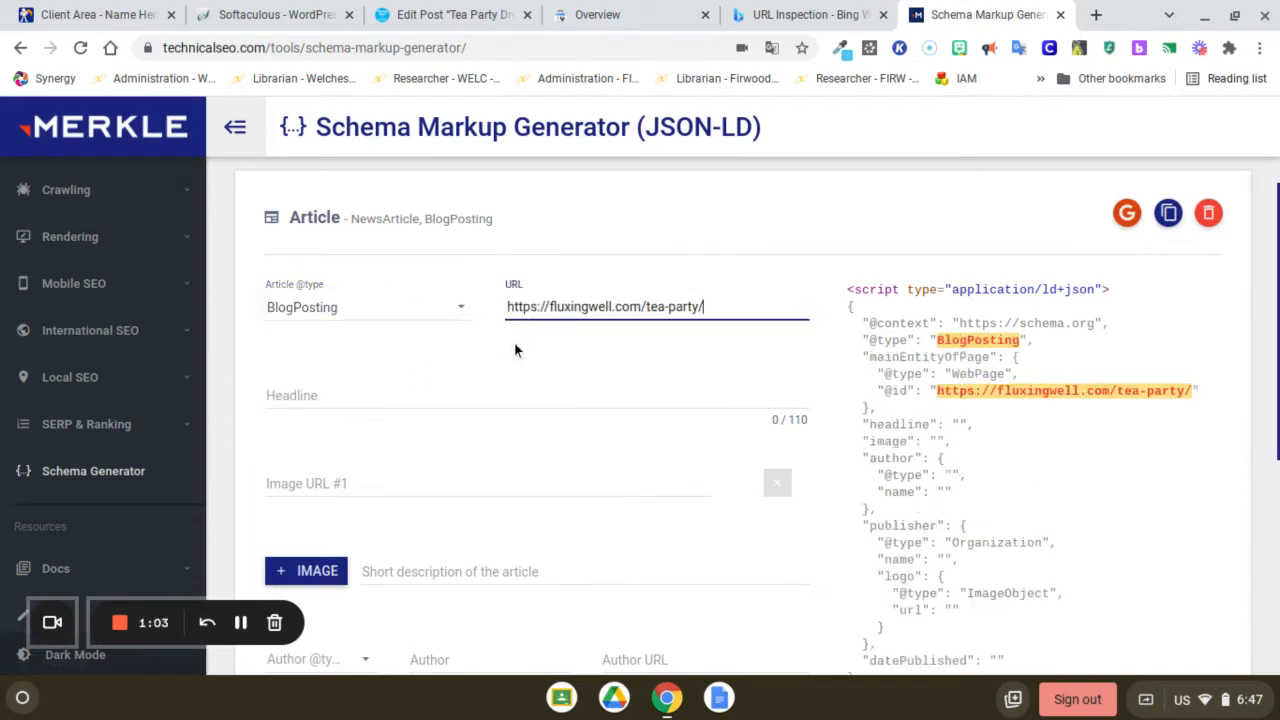
# Copy the meta description from the WordPress post's SEO settings into the generator's short description of the article
pyautogui.click(452, 396)
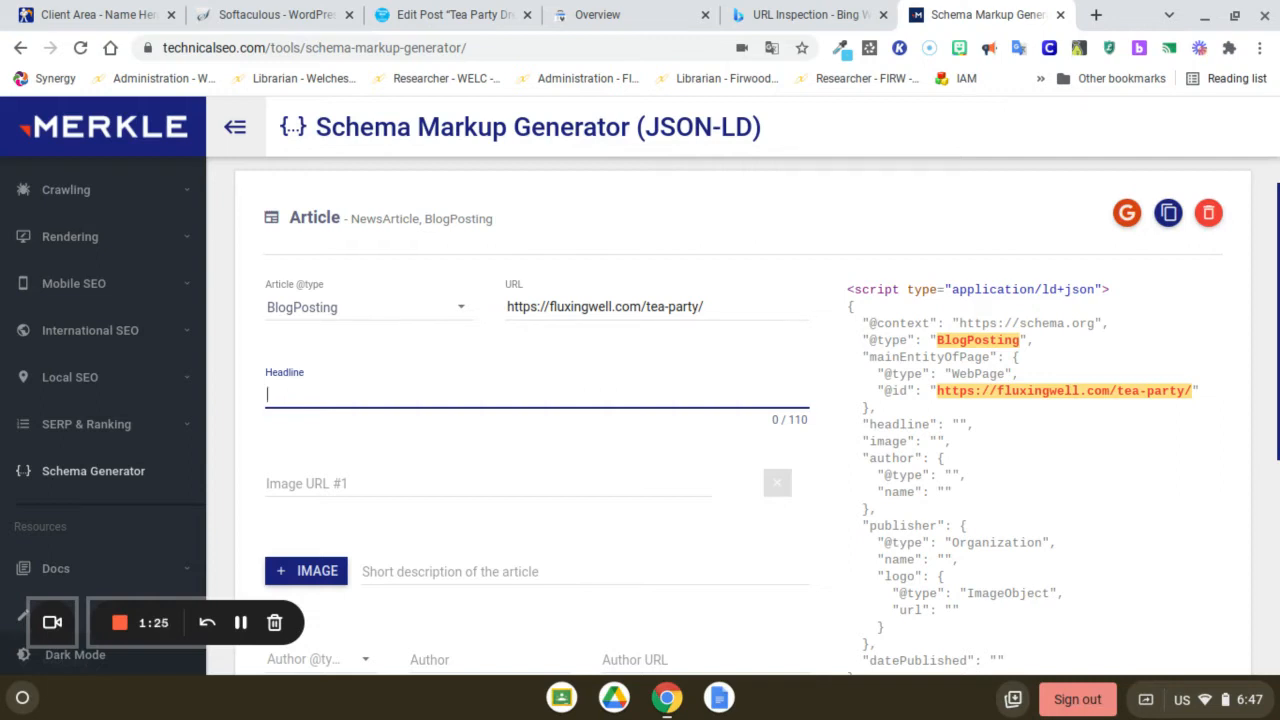
pyautogui.click(455, 20)
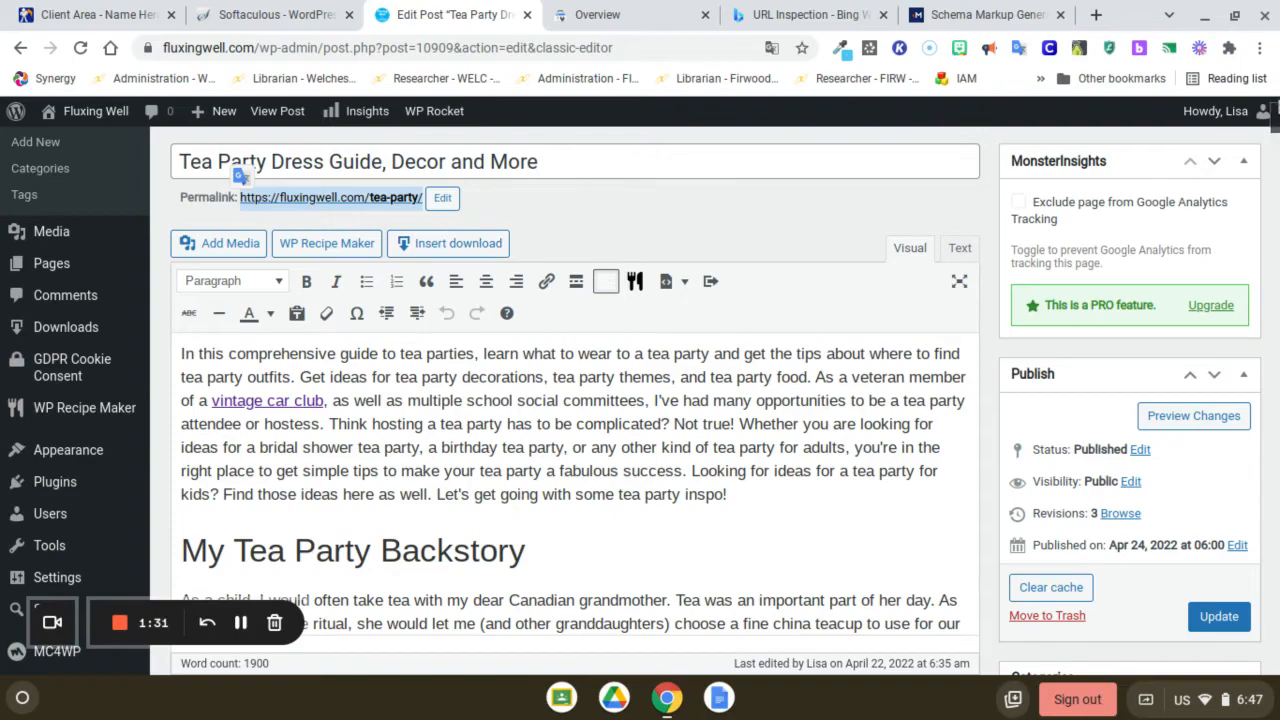
pyautogui.moveTo(1275, 118); pyautogui.dragTo(1275, 568)
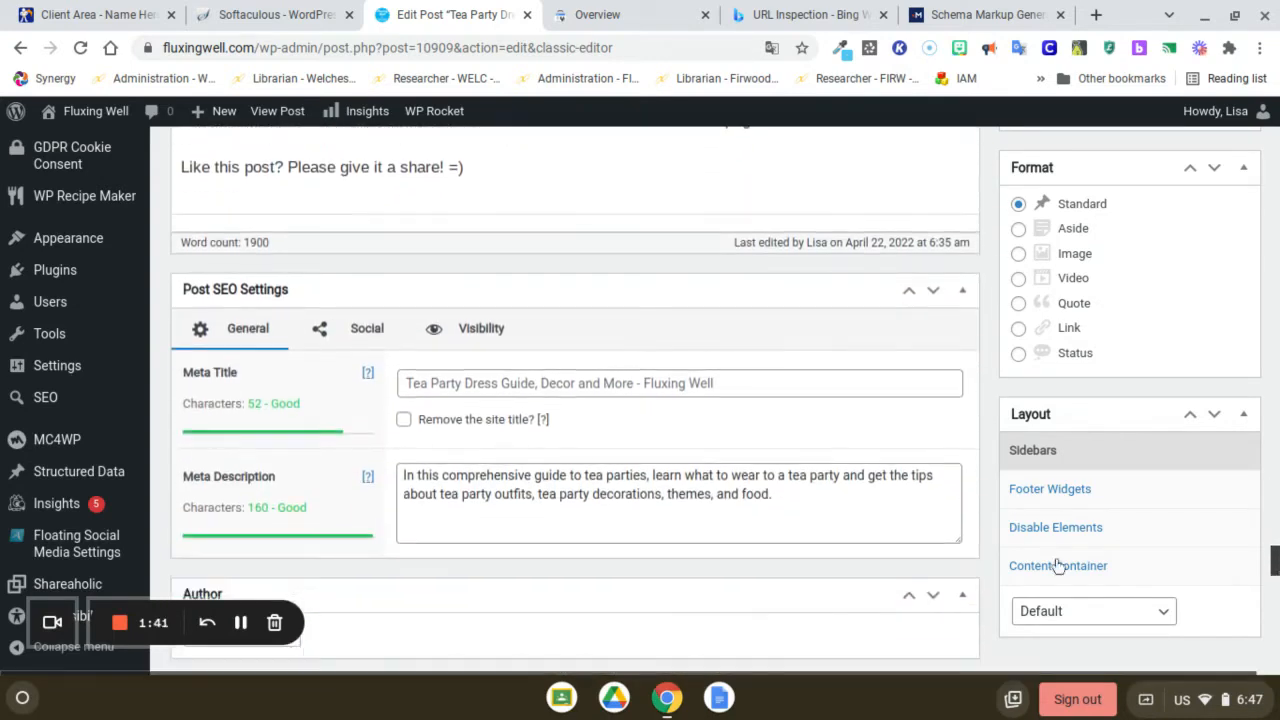
pyautogui.moveTo(783, 497); pyautogui.dragTo(404, 475)
pyautogui.hotkey('ctrl', 'c')
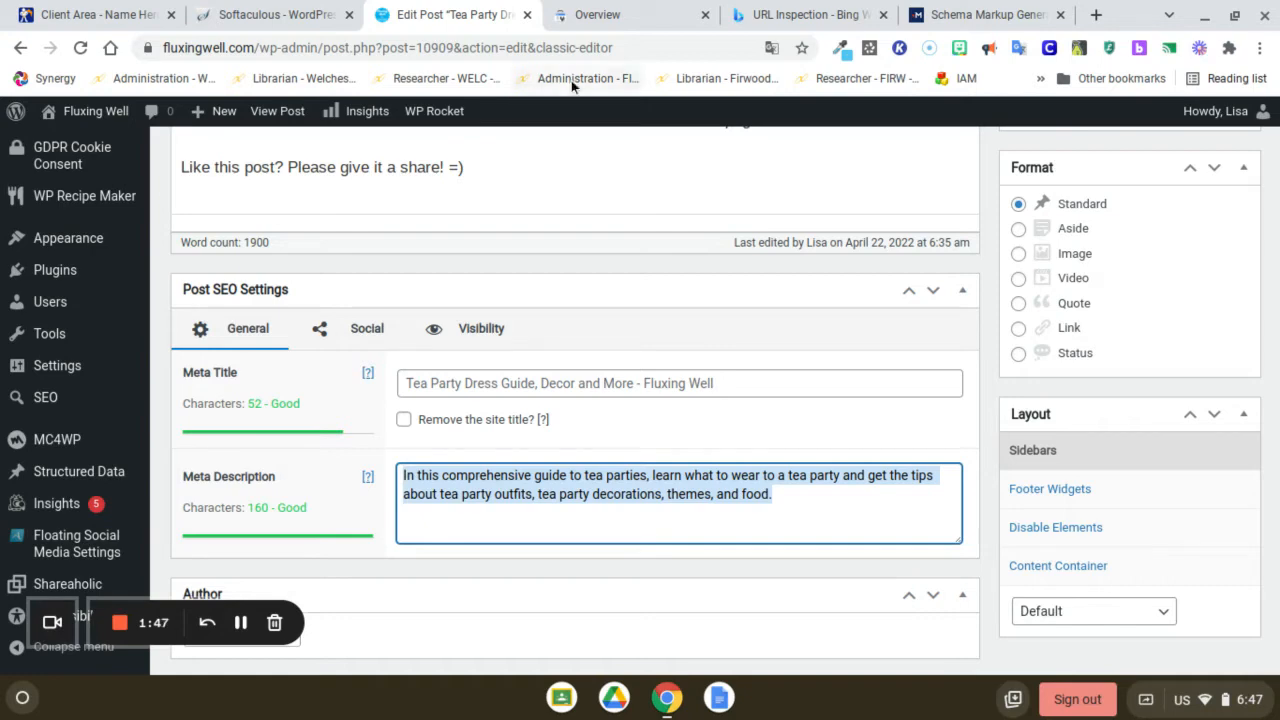
pyautogui.click(943, 22)
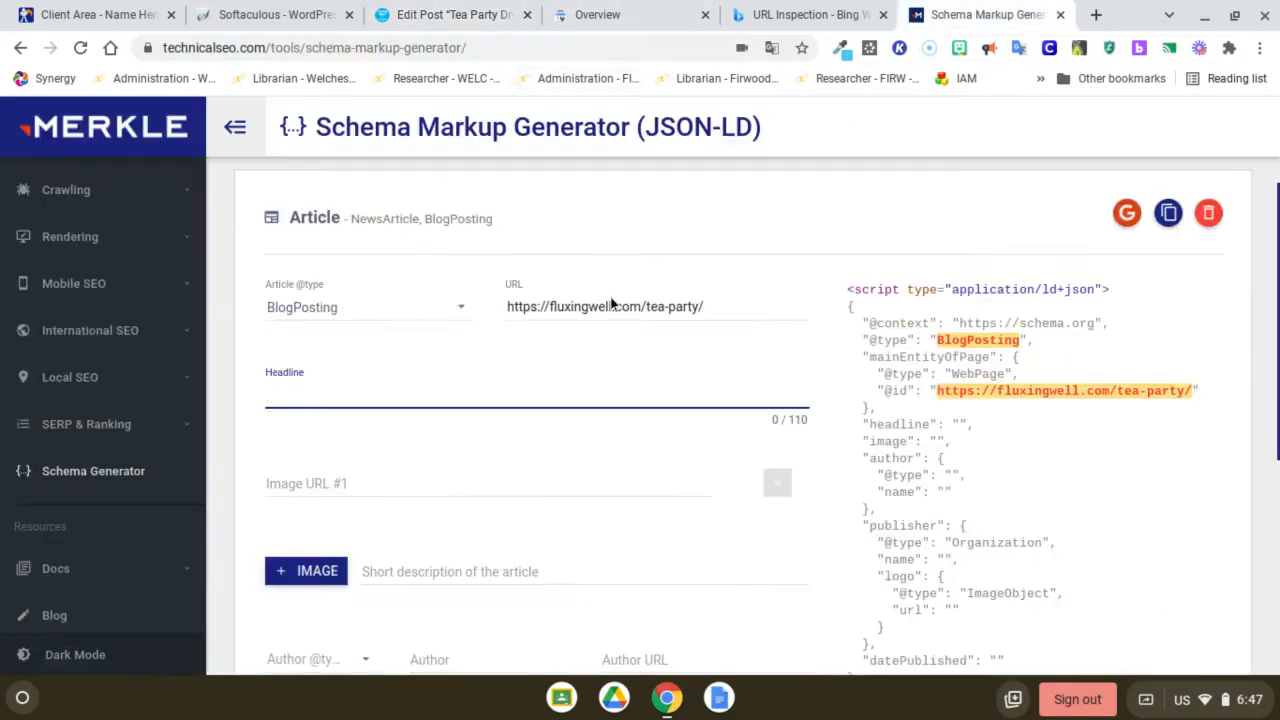
pyautogui.click(450, 568)
pyautogui.hotkey('ctrl', 'v')
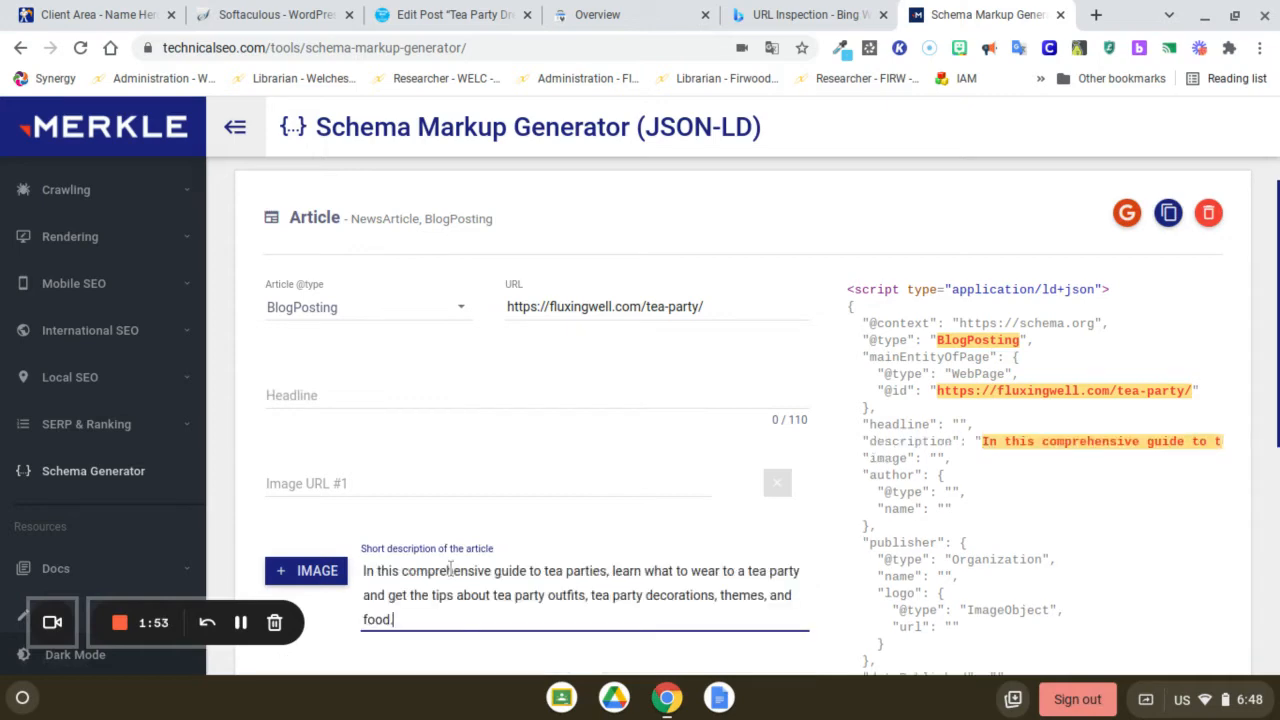
# Copy the WordPress post title "Tea Party Dress Guide, Decor and More" into the generator's headline
pyautogui.click(296, 395)
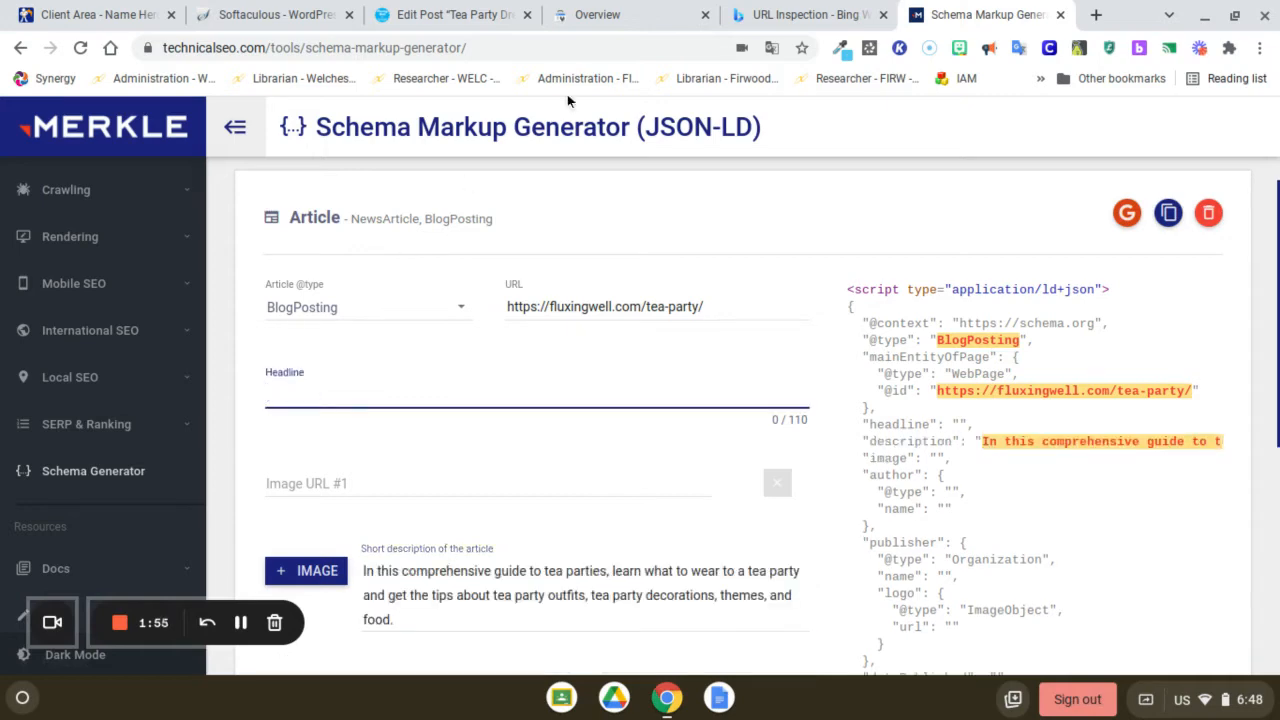
pyautogui.click(449, 17)
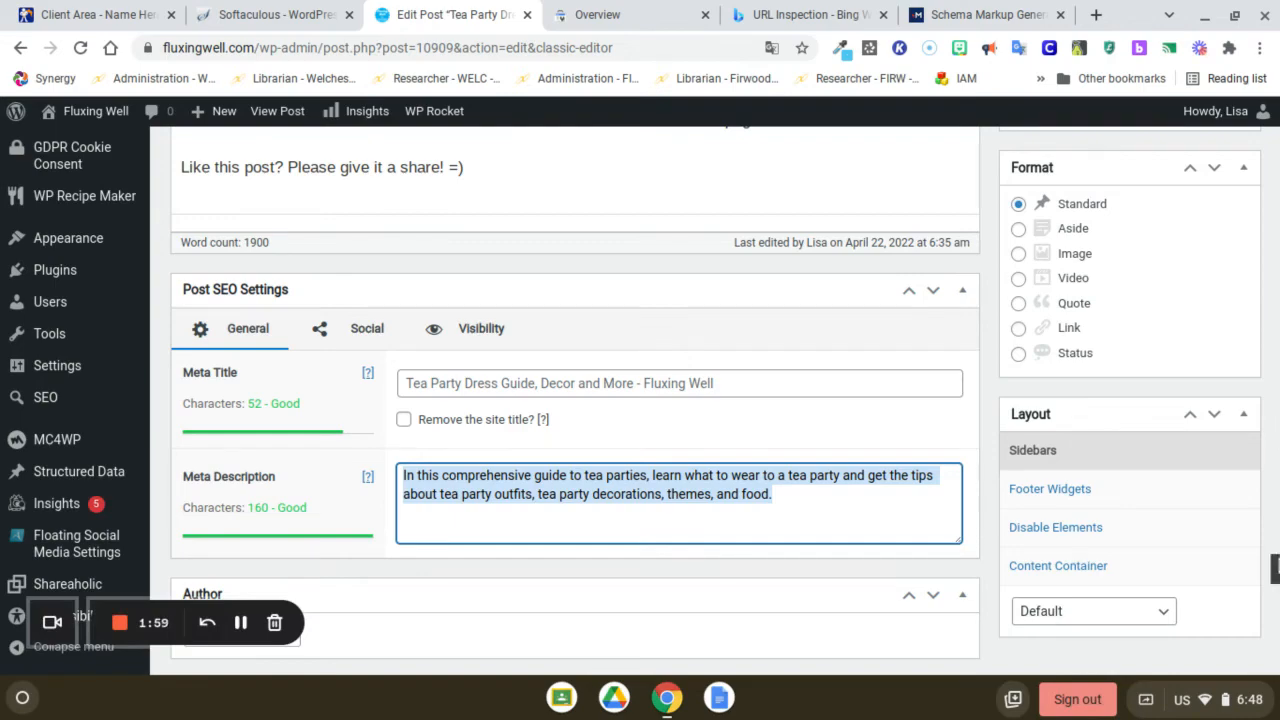
pyautogui.moveTo(1277, 570); pyautogui.dragTo(1274, 107)
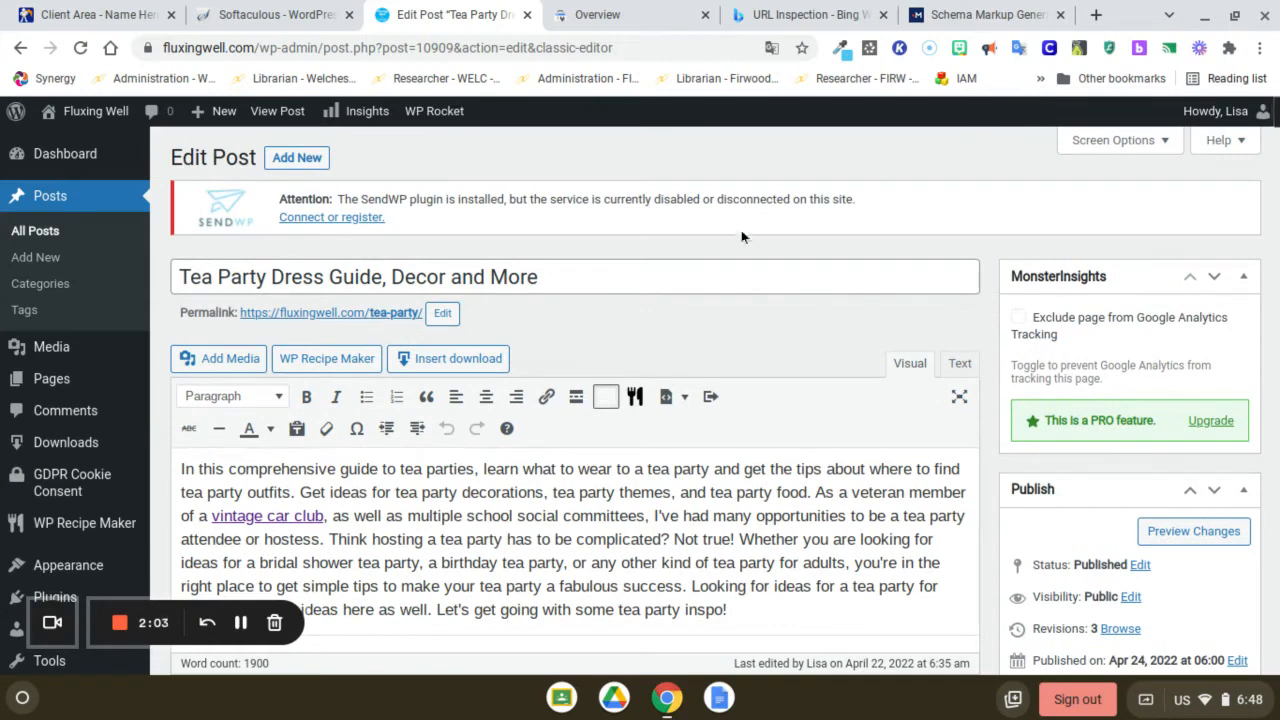
pyautogui.moveTo(565, 277); pyautogui.dragTo(115, 282)
pyautogui.hotkey('ctrl', 'c')
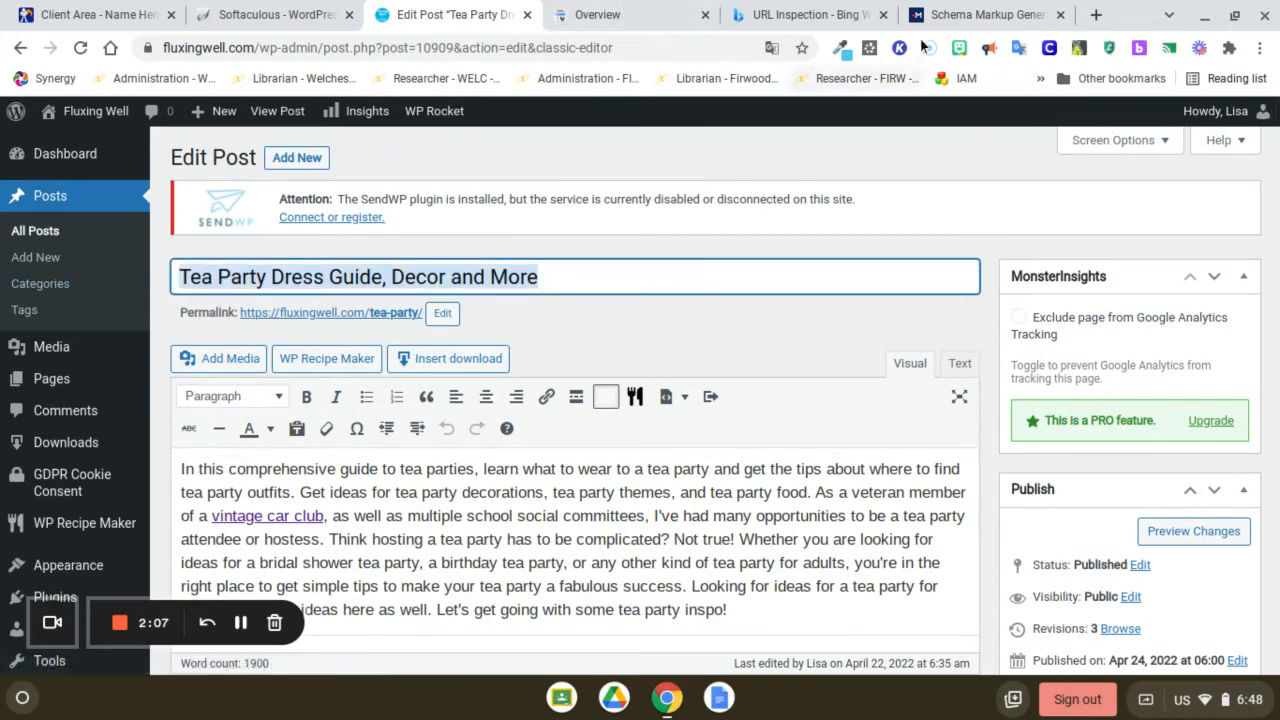
pyautogui.click(985, 14)
pyautogui.hotkey('ctrl', 'v')
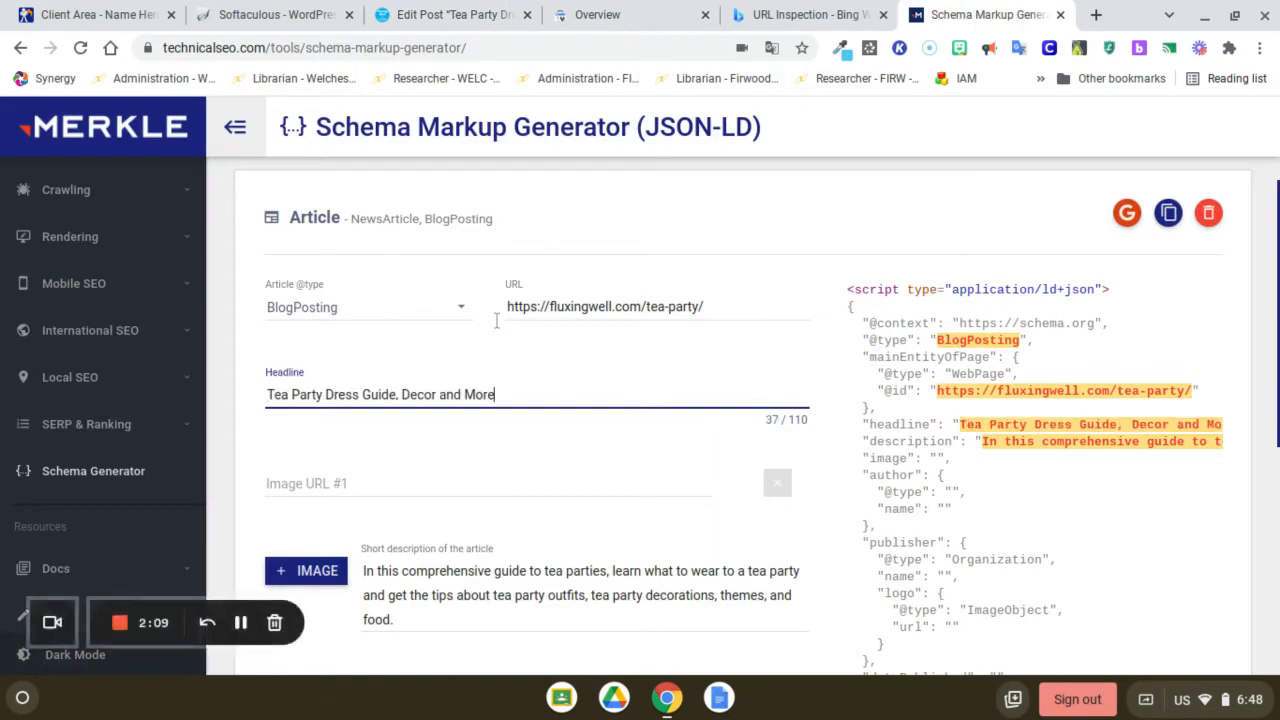
# Open the featured image of the WordPress tea party post in the media library
pyautogui.click(370, 484)
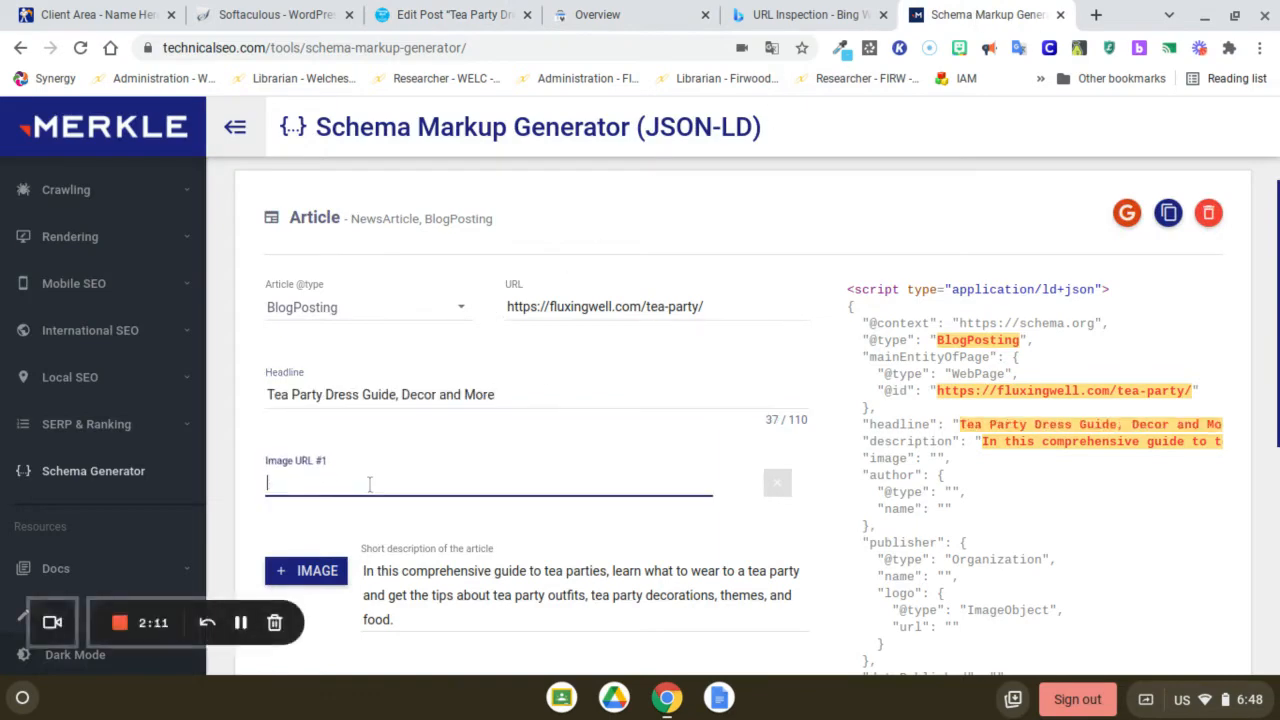
pyautogui.click(478, 18)
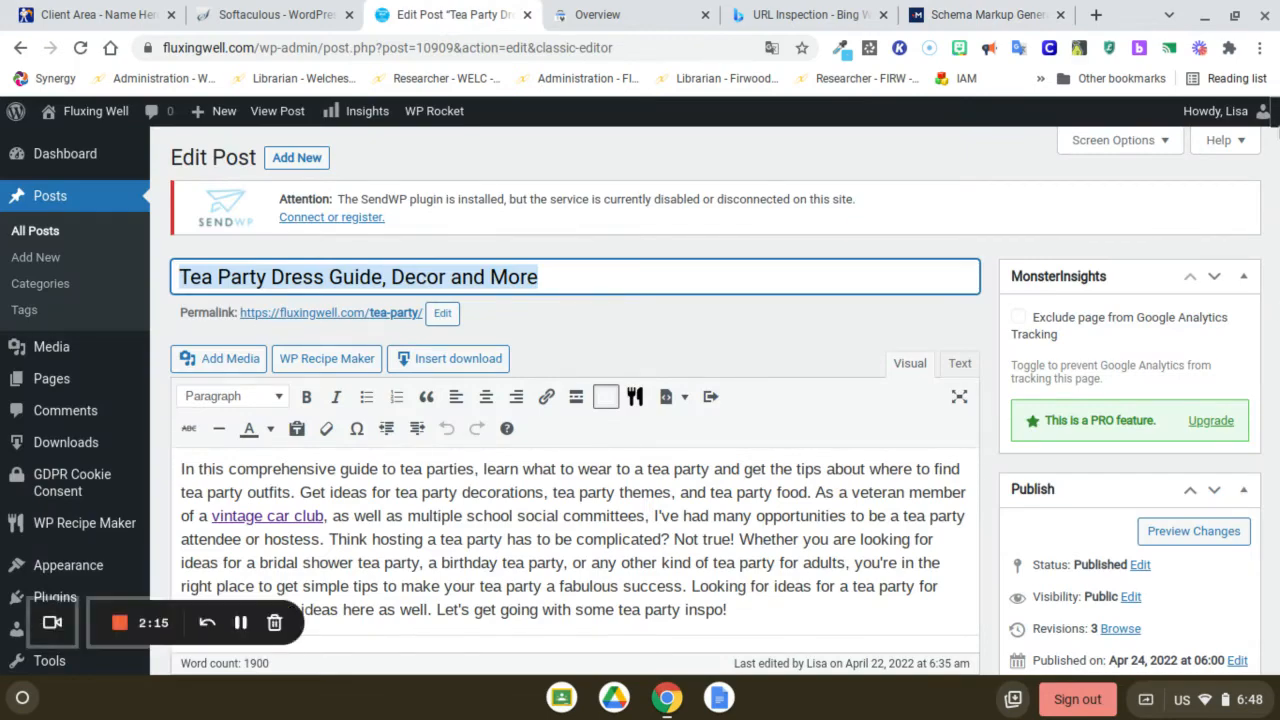
pyautogui.scroll(-15, 1133, 320)
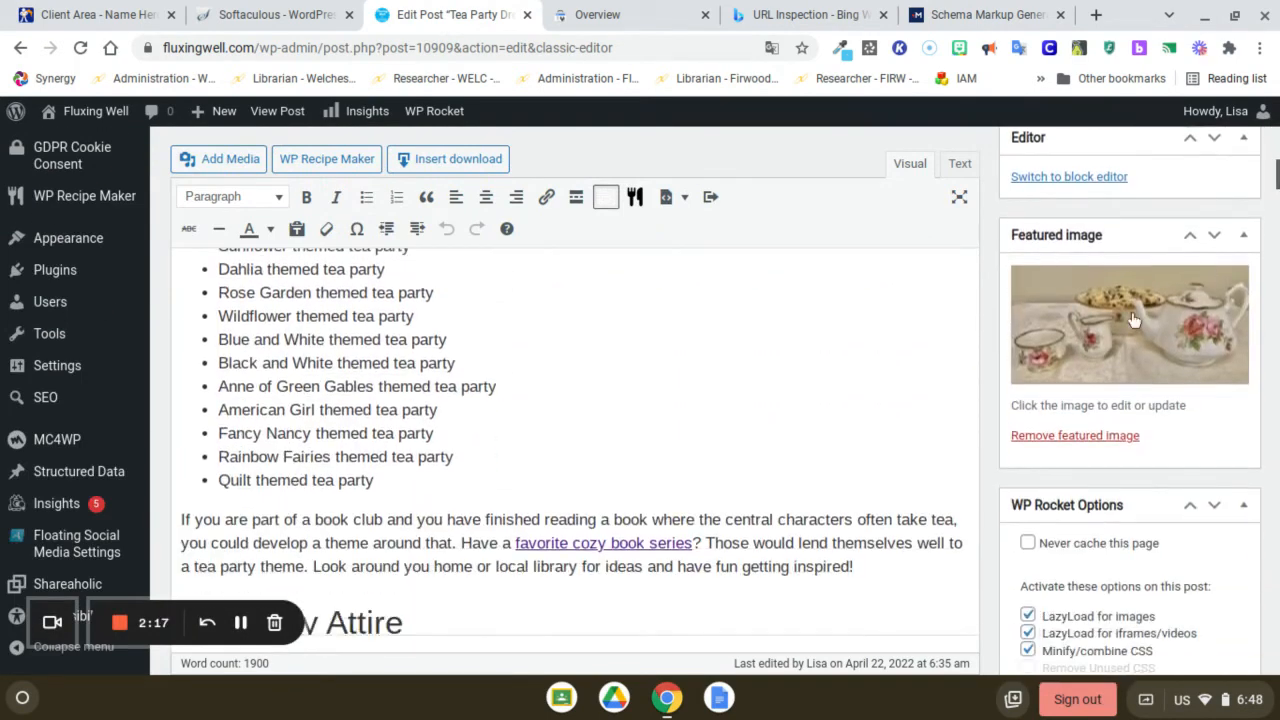
pyautogui.click(1106, 353)
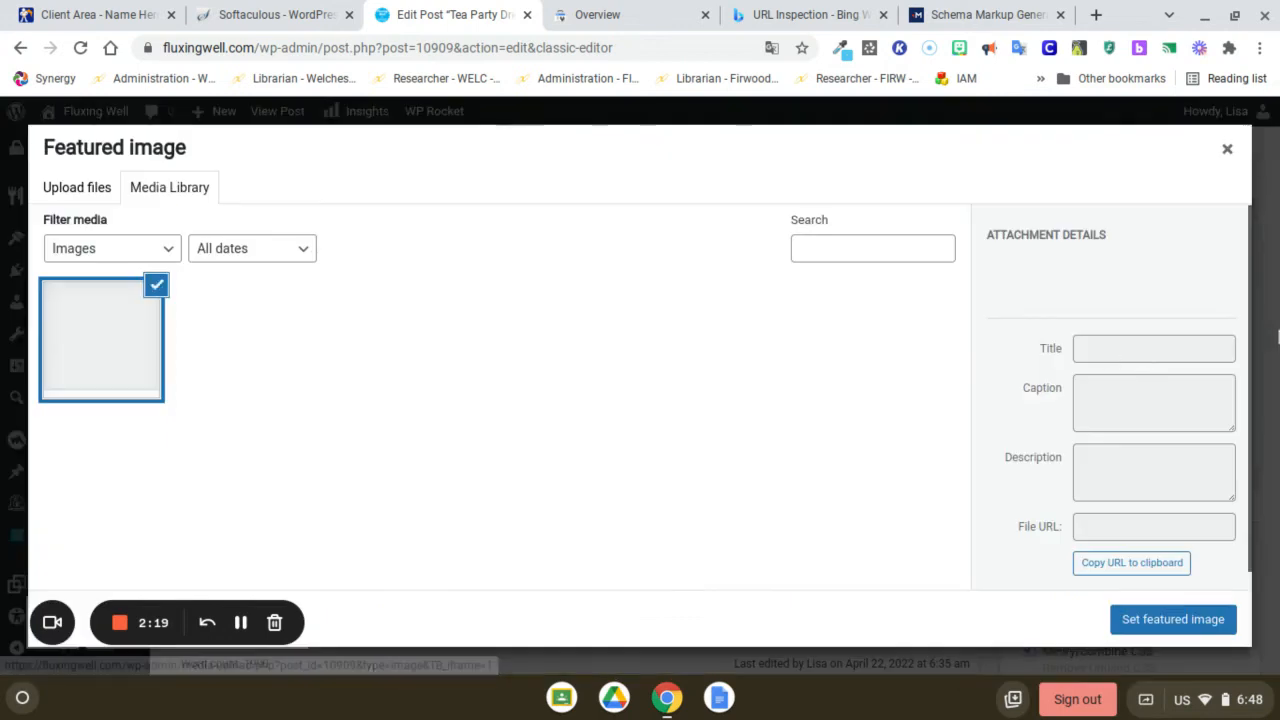
# Try to copy the featured image's file URL into the generator's first image URL, and clear that field
pyautogui.click(1160, 570)
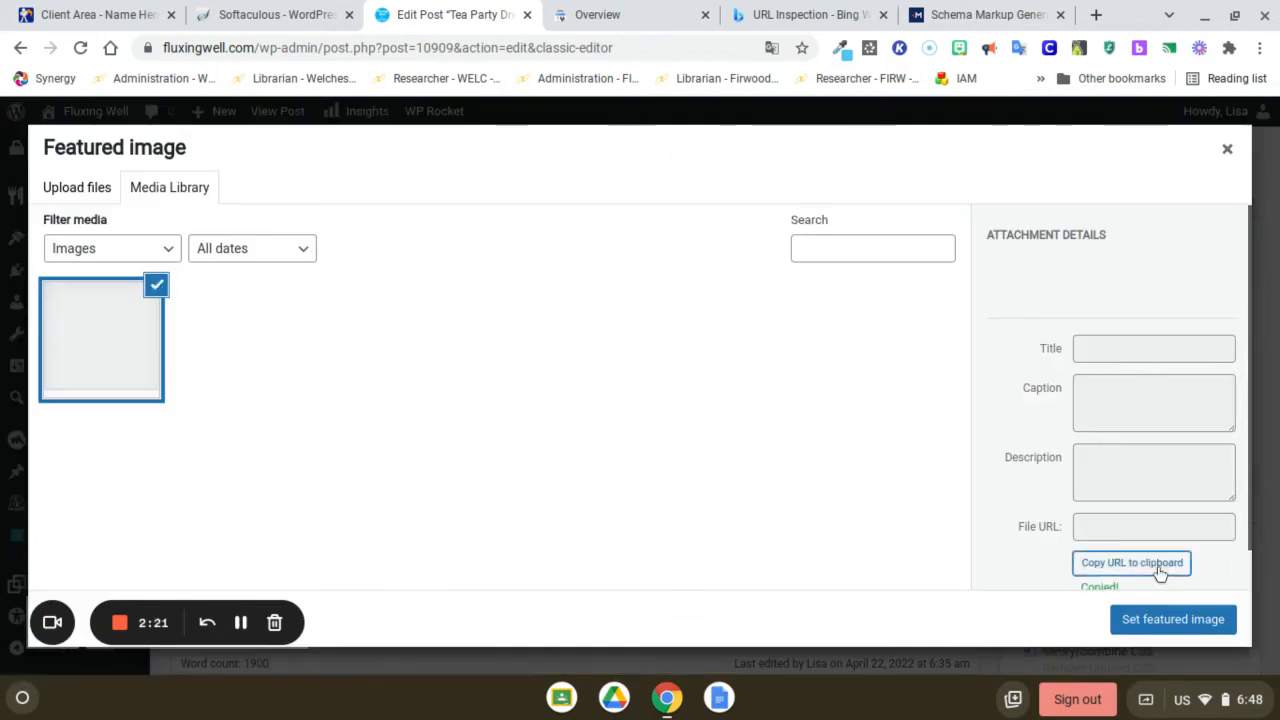
pyautogui.click(924, 14)
pyautogui.hotkey('ctrl', 'v')
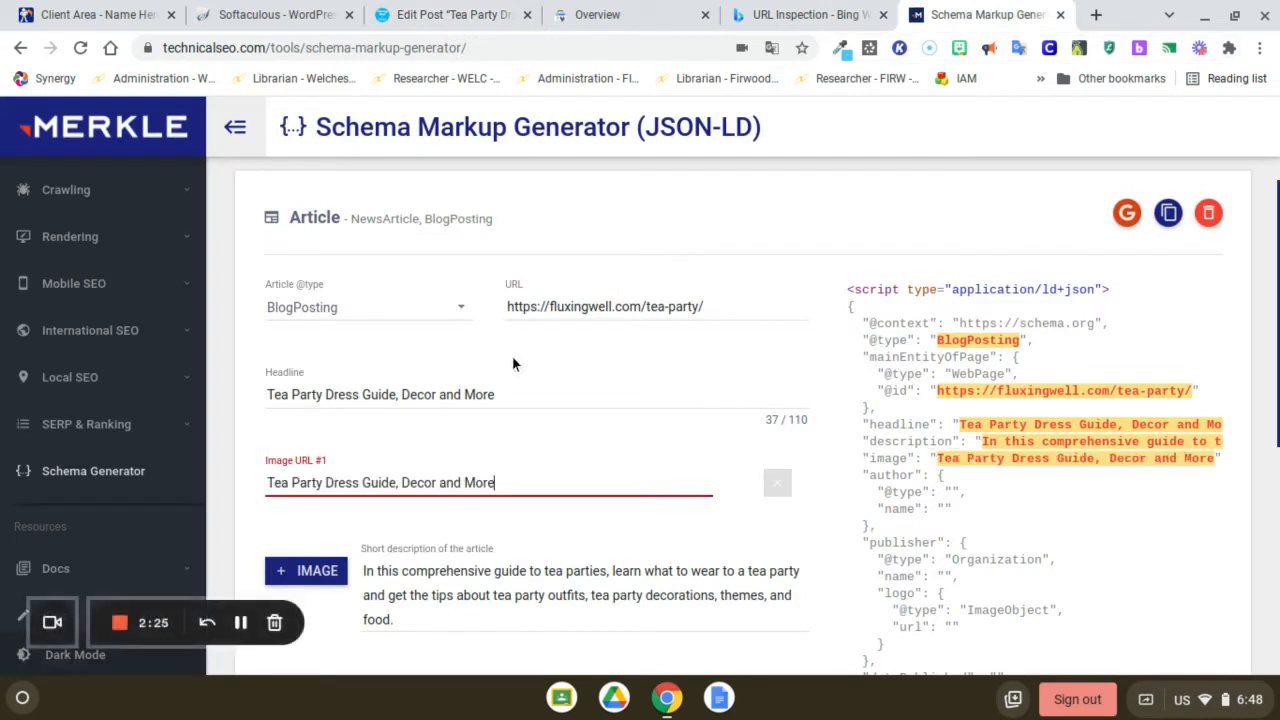
pyautogui.moveTo(500, 483); pyautogui.dragTo(263, 470)
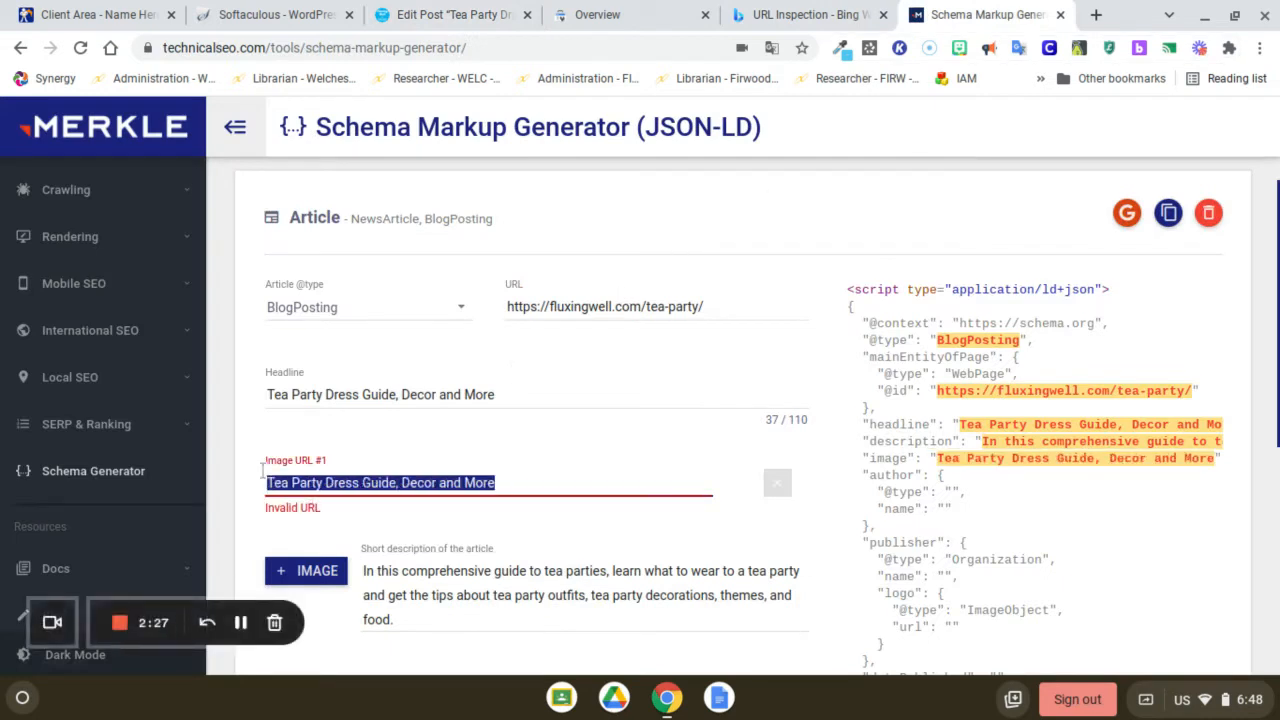
pyautogui.press('BackSpace')
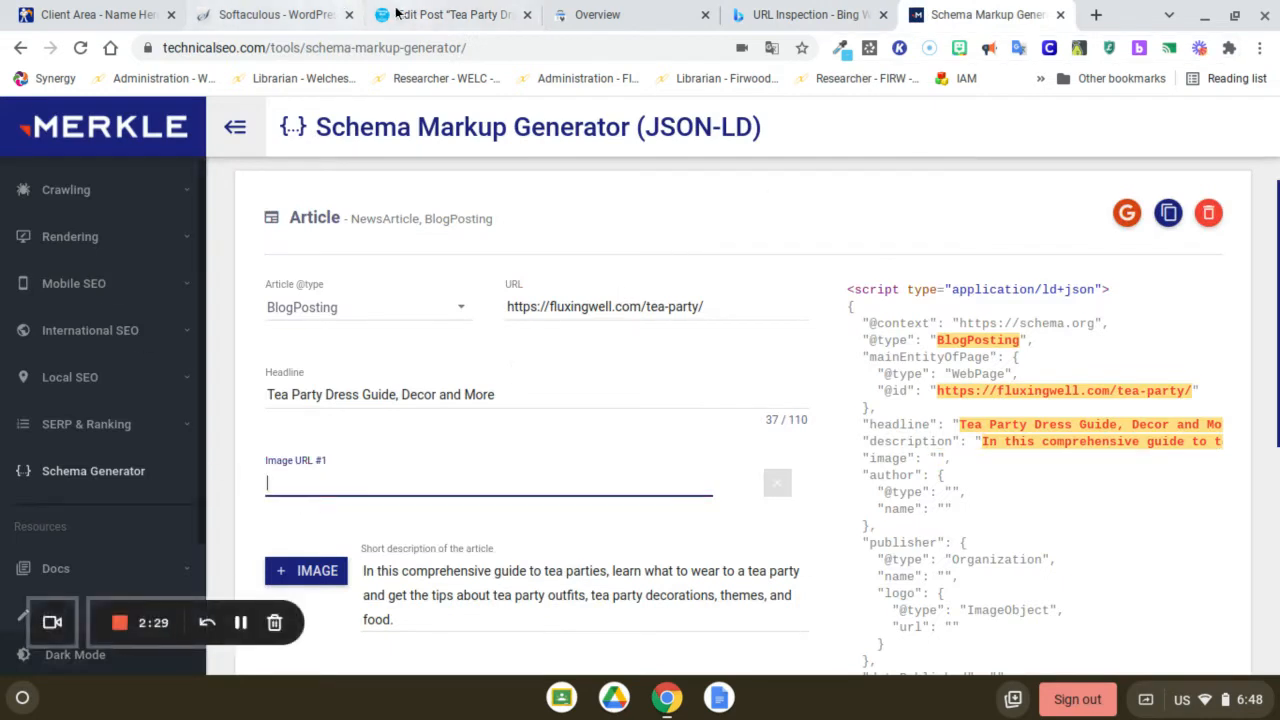
# Copy the file URL of Tea-party-dress-and-decor-featured-image-1.jpeg from the WordPress attachment details into the generator's Image URL #1
pyautogui.click(408, 16)
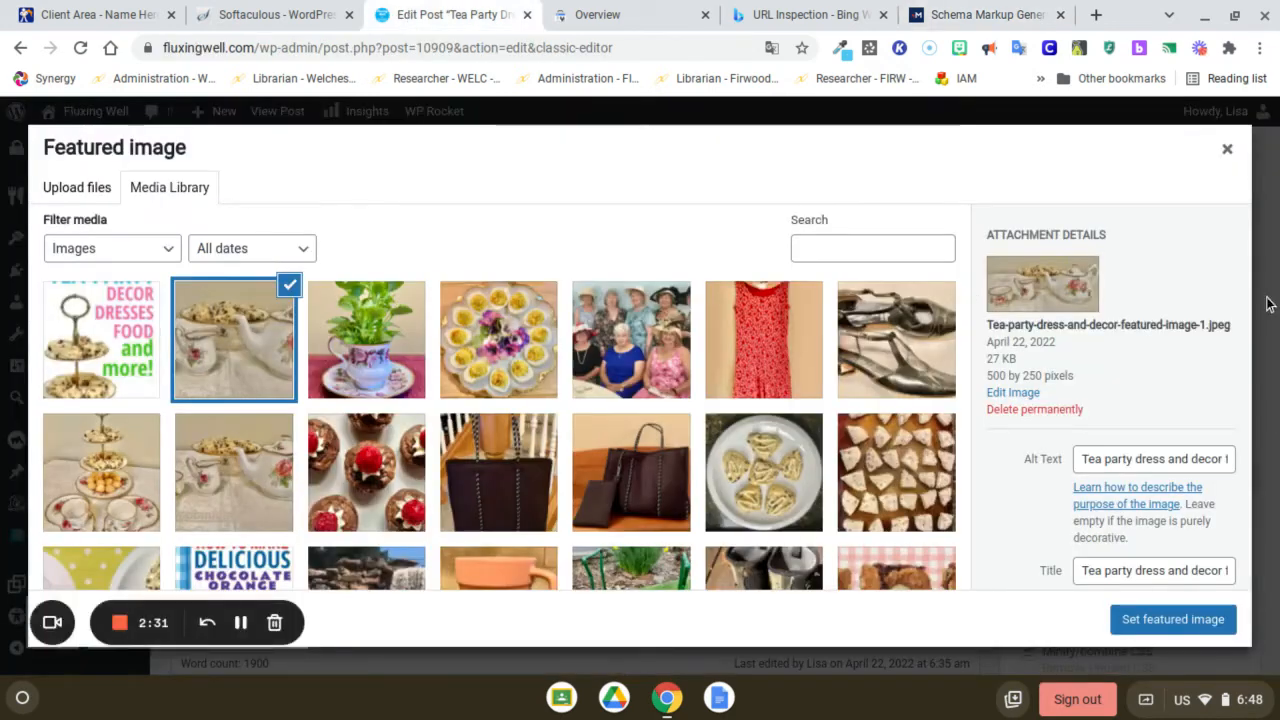
pyautogui.moveTo(1248, 292); pyautogui.dragTo(1263, 456)
pyautogui.click(1108, 553)
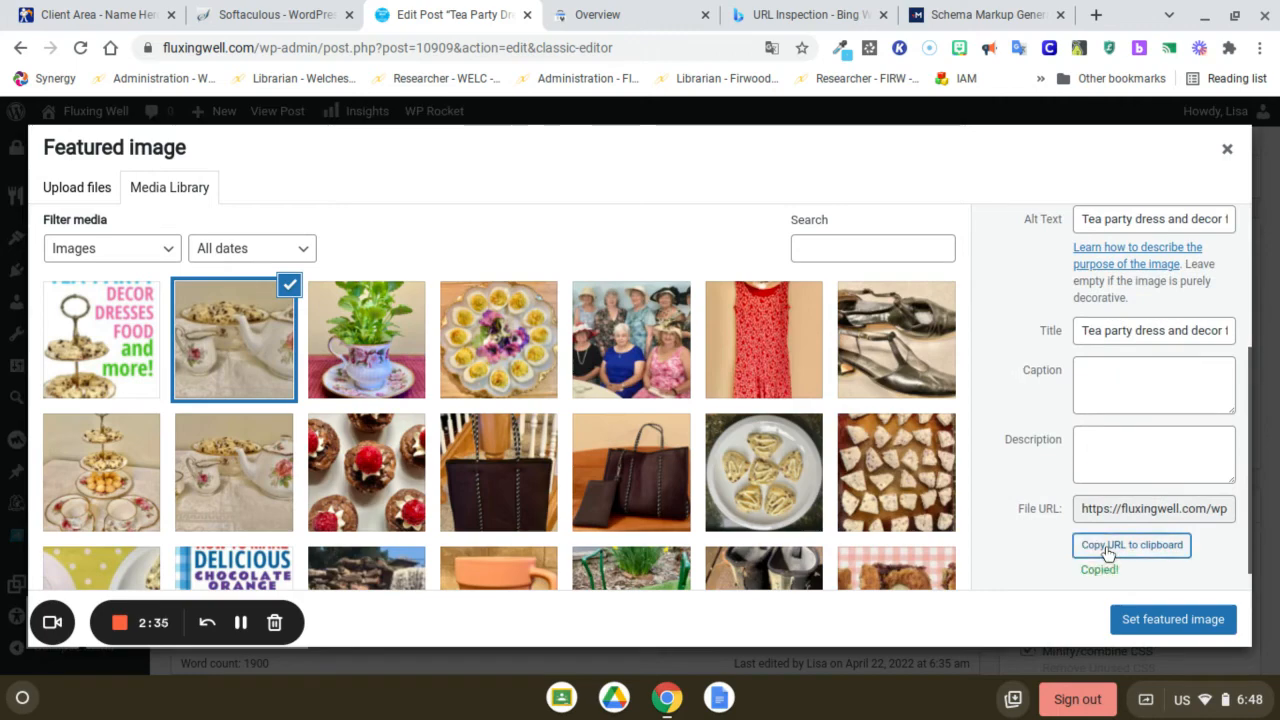
pyautogui.click(930, 16)
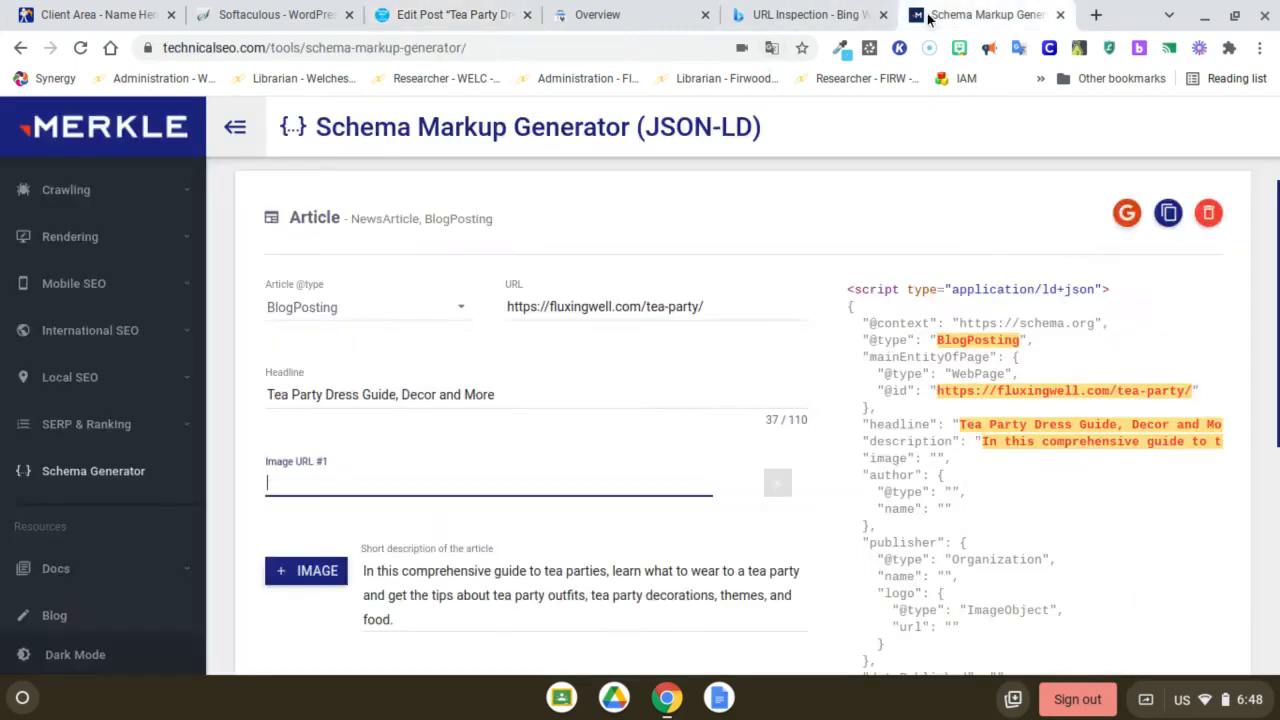
pyautogui.hotkey('ctrl', 'v')
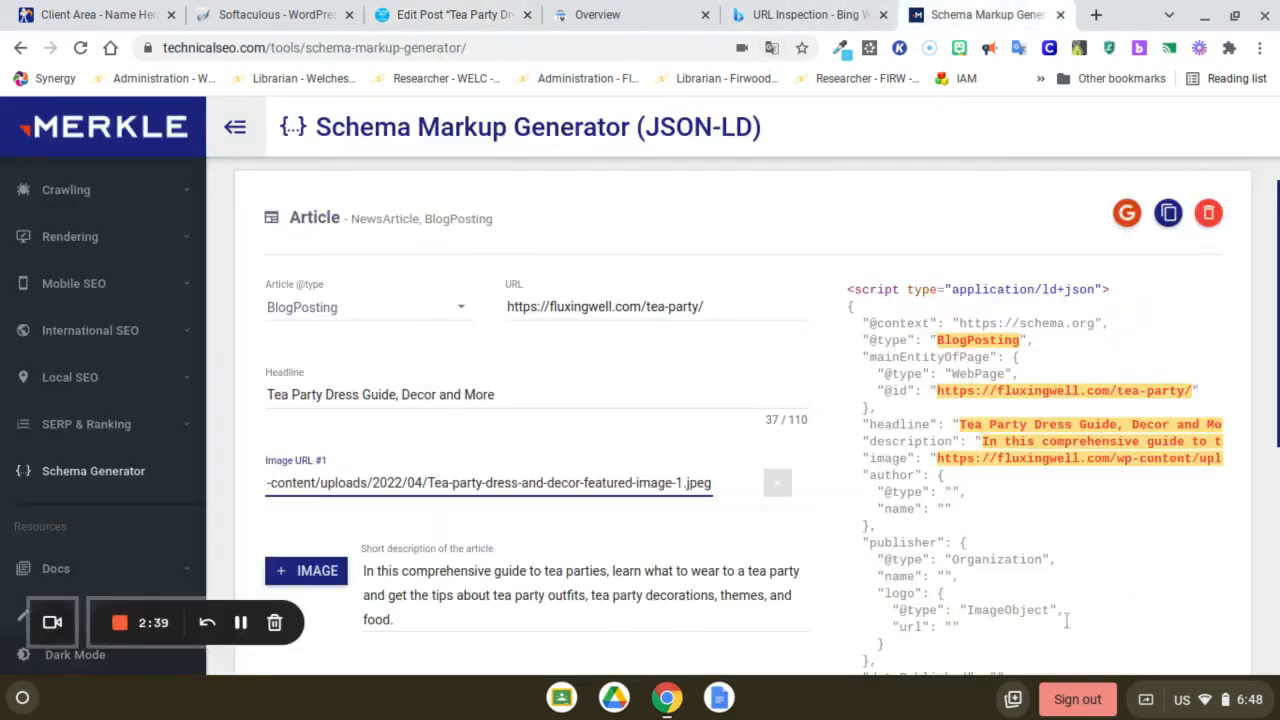
# Set the article's author type to Person and its date published to 4/24/2022
pyautogui.scroll(-4, 740, 420)
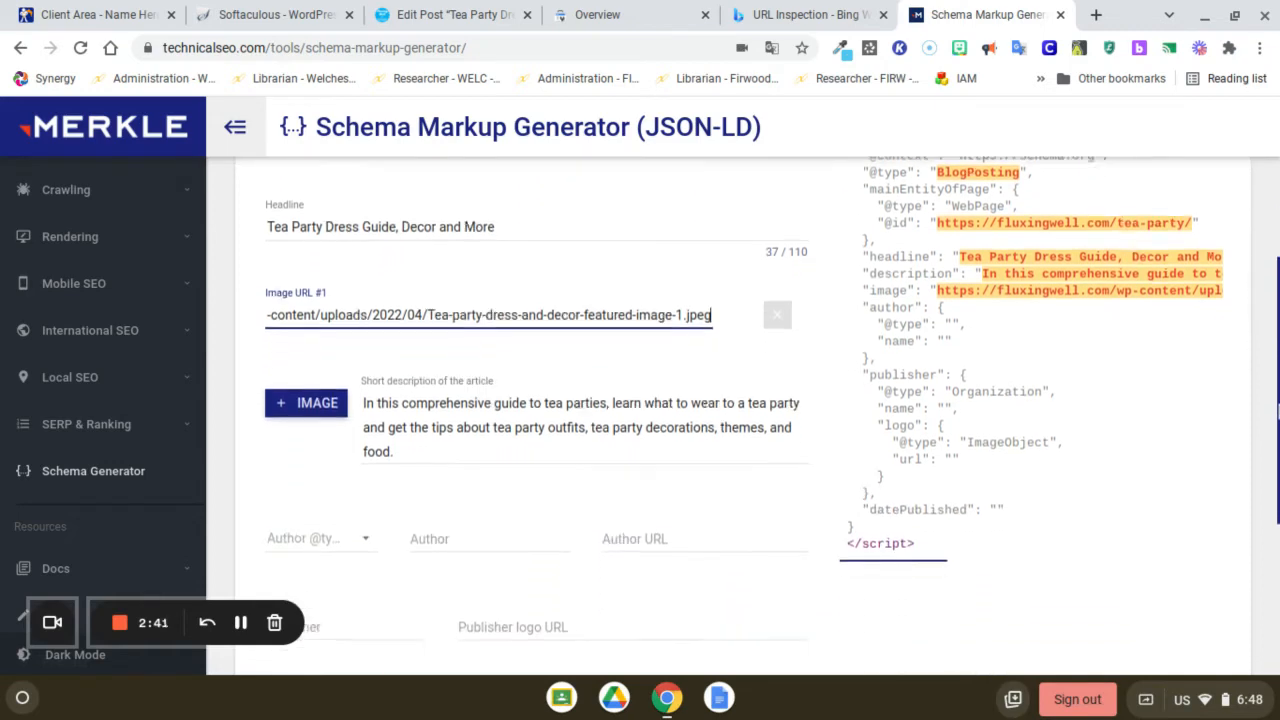
pyautogui.scroll(-1, 383, 263)
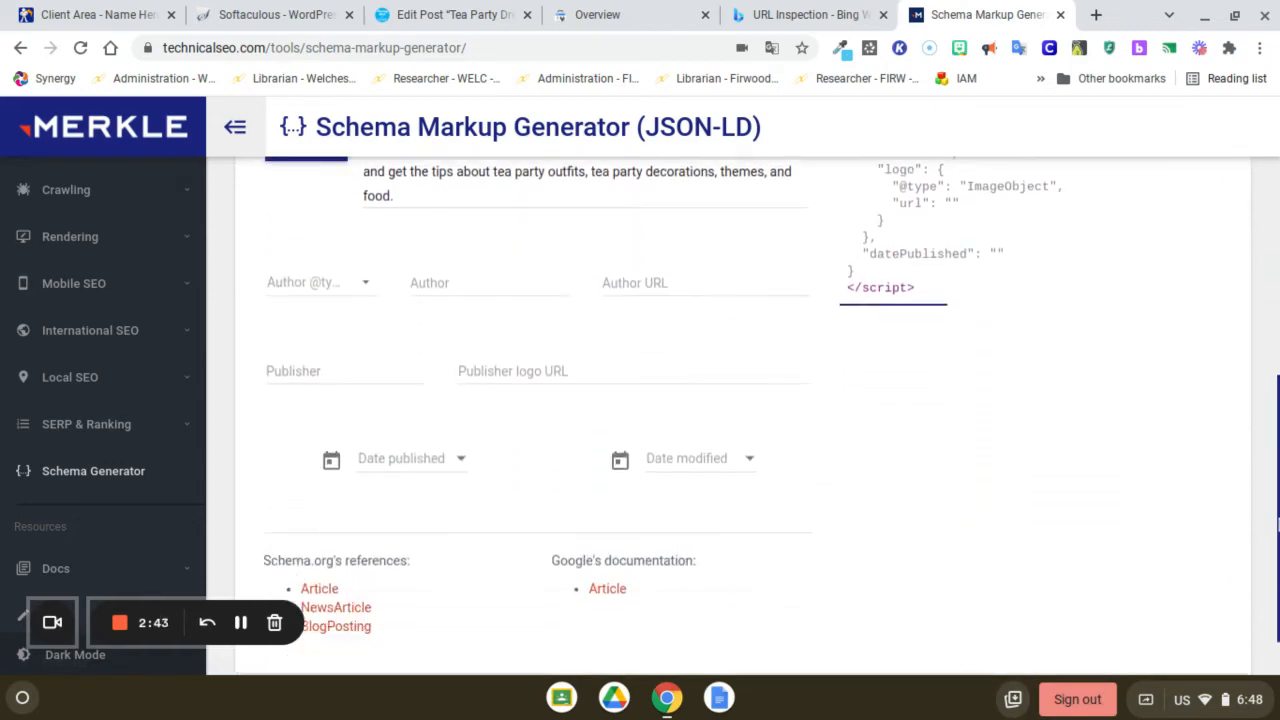
pyautogui.click(366, 287)
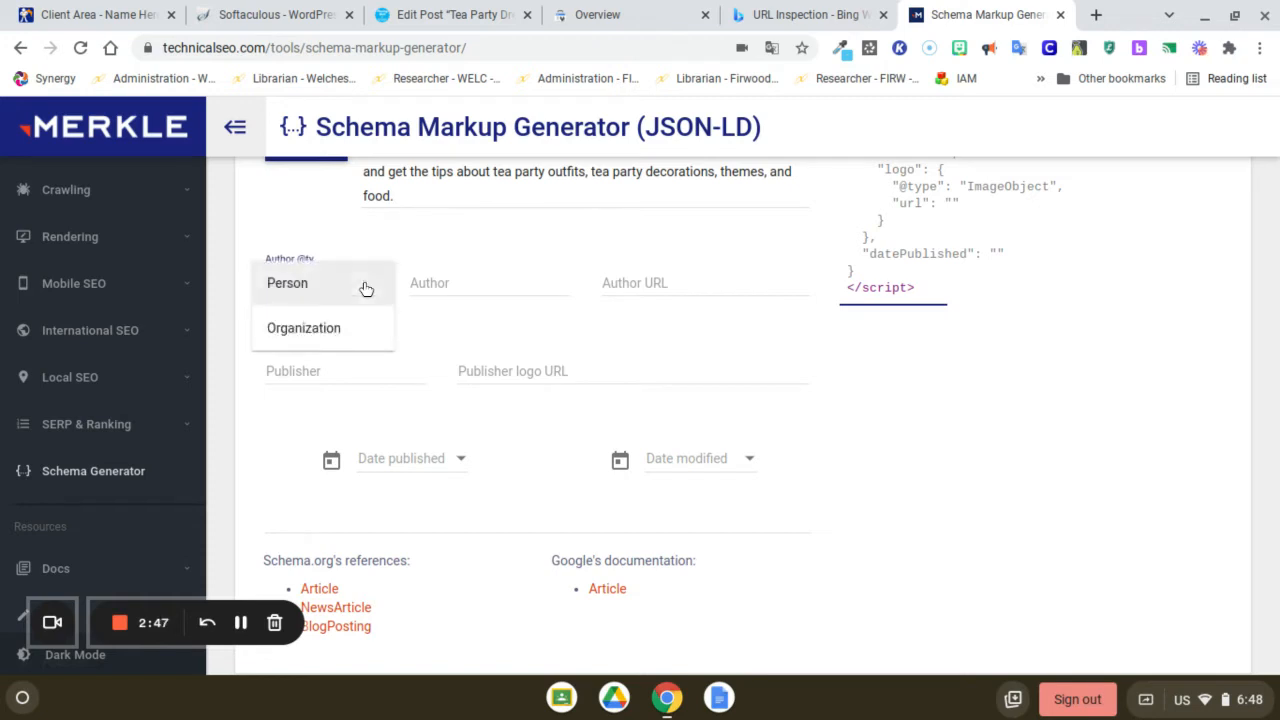
pyautogui.click(298, 285)
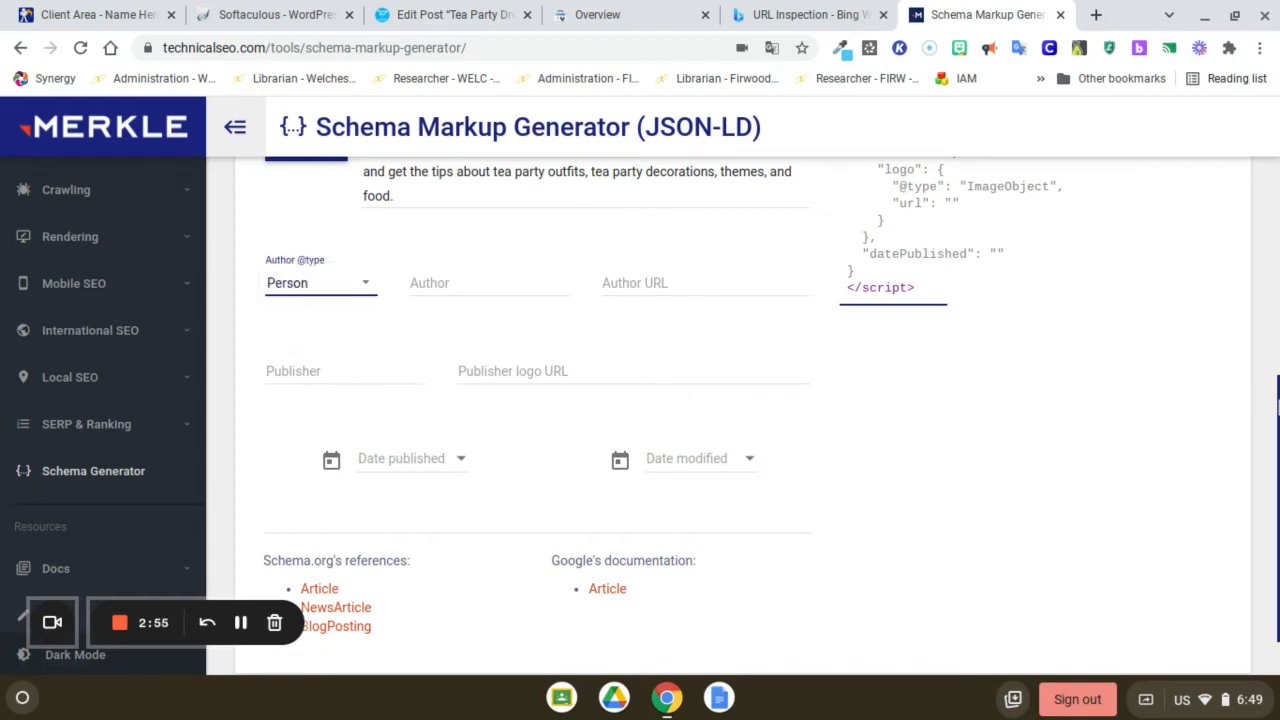
pyautogui.scroll(-1, 740, 420)
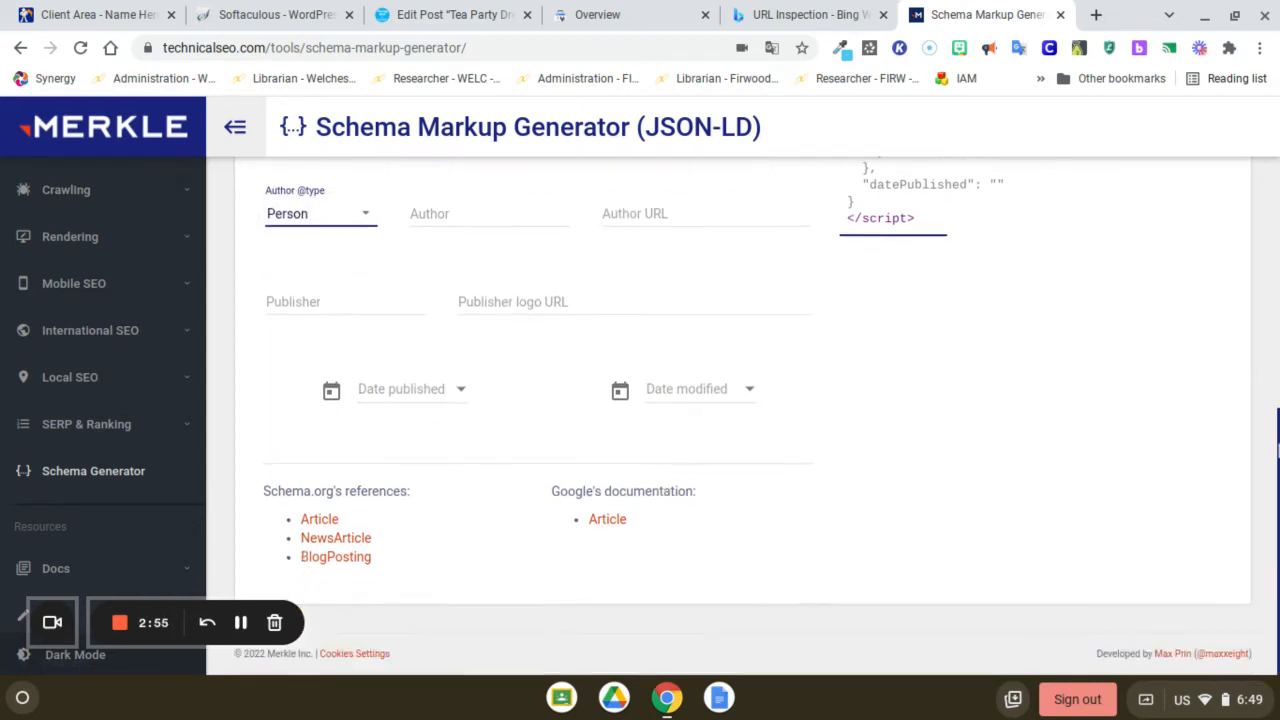
pyautogui.click(462, 390)
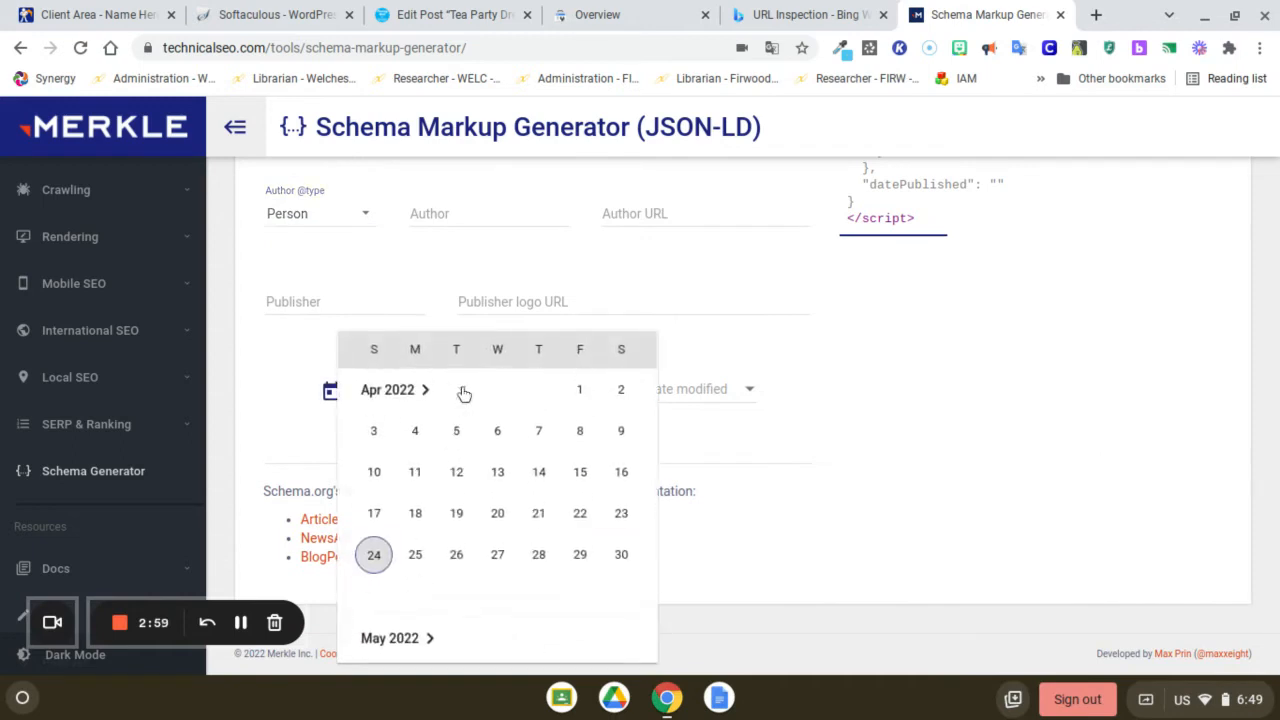
pyautogui.click(372, 555)
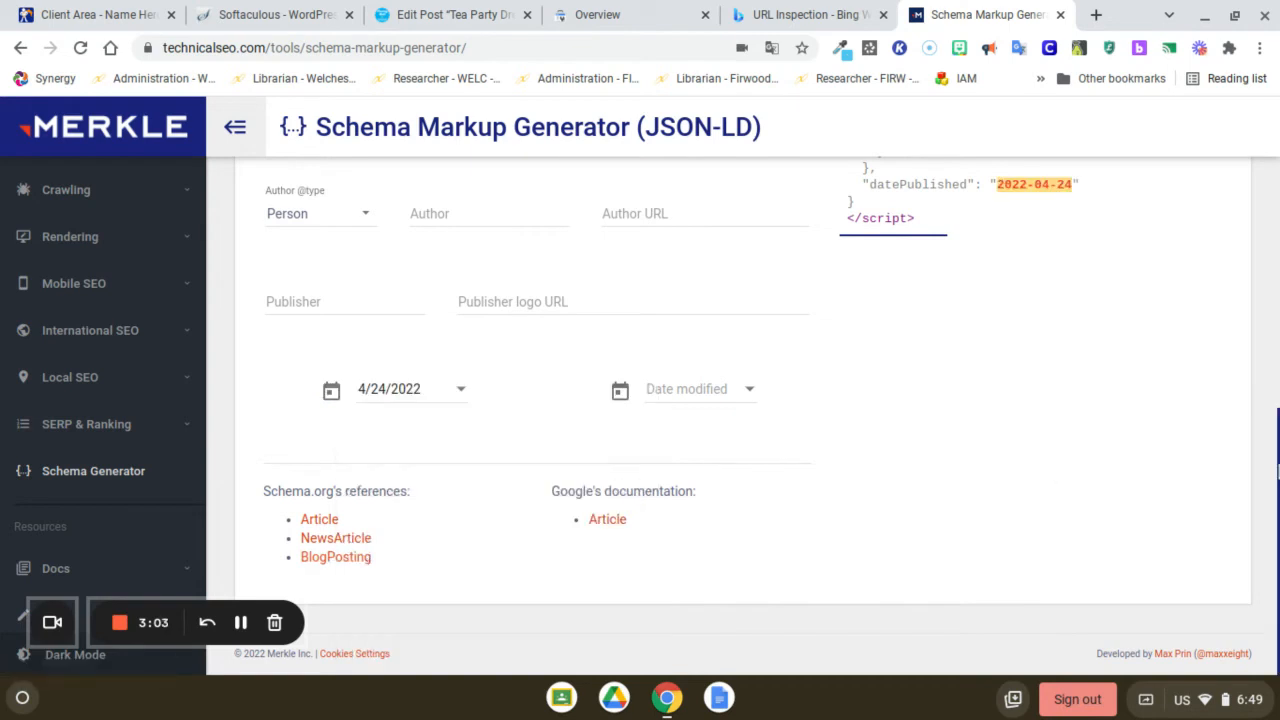
# Copy the generated BlogPosting JSON-LD code to the clipboard
pyautogui.moveTo(1277, 470); pyautogui.dragTo(1277, 268)
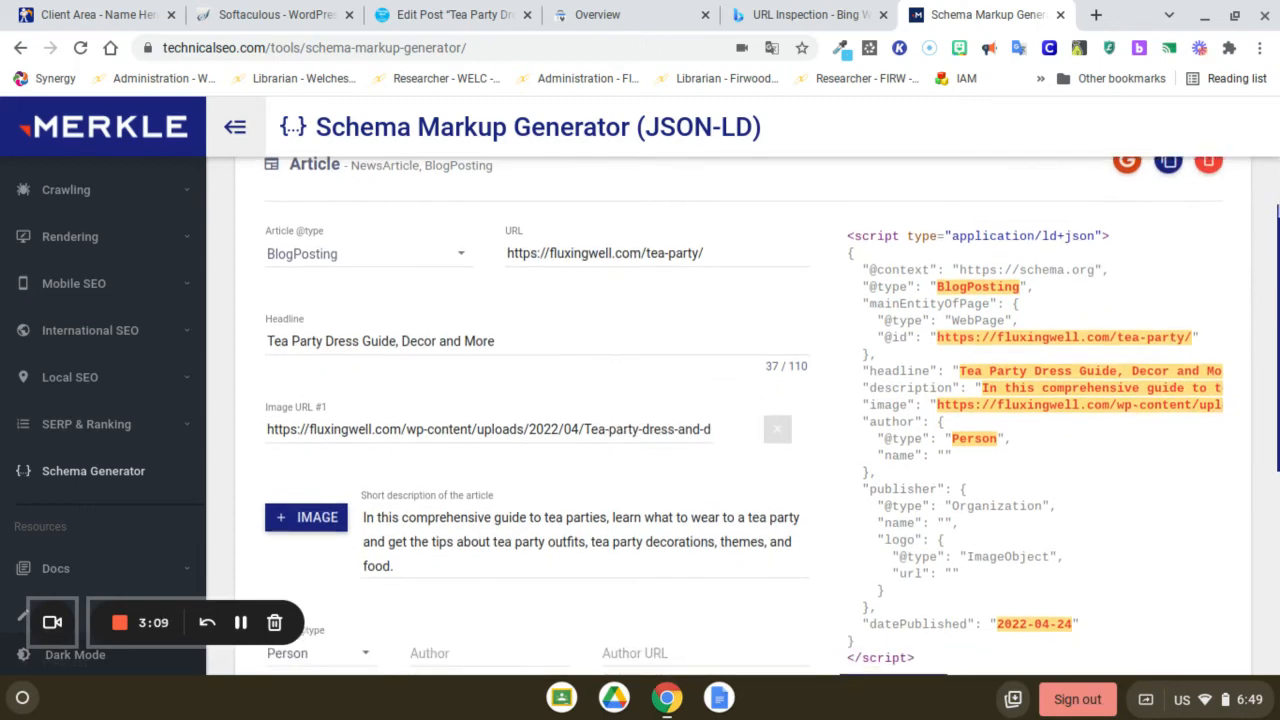
pyautogui.moveTo(1277, 232); pyautogui.dragTo(1277, 200)
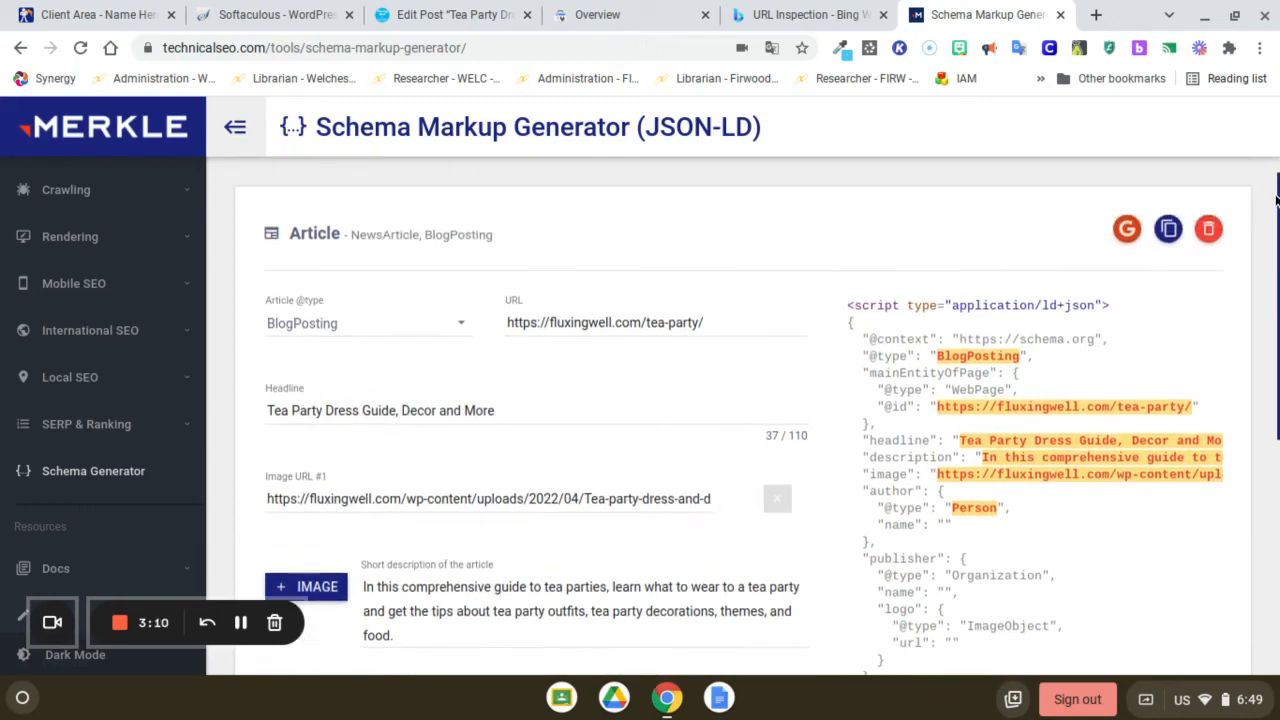
pyautogui.click(1168, 229)
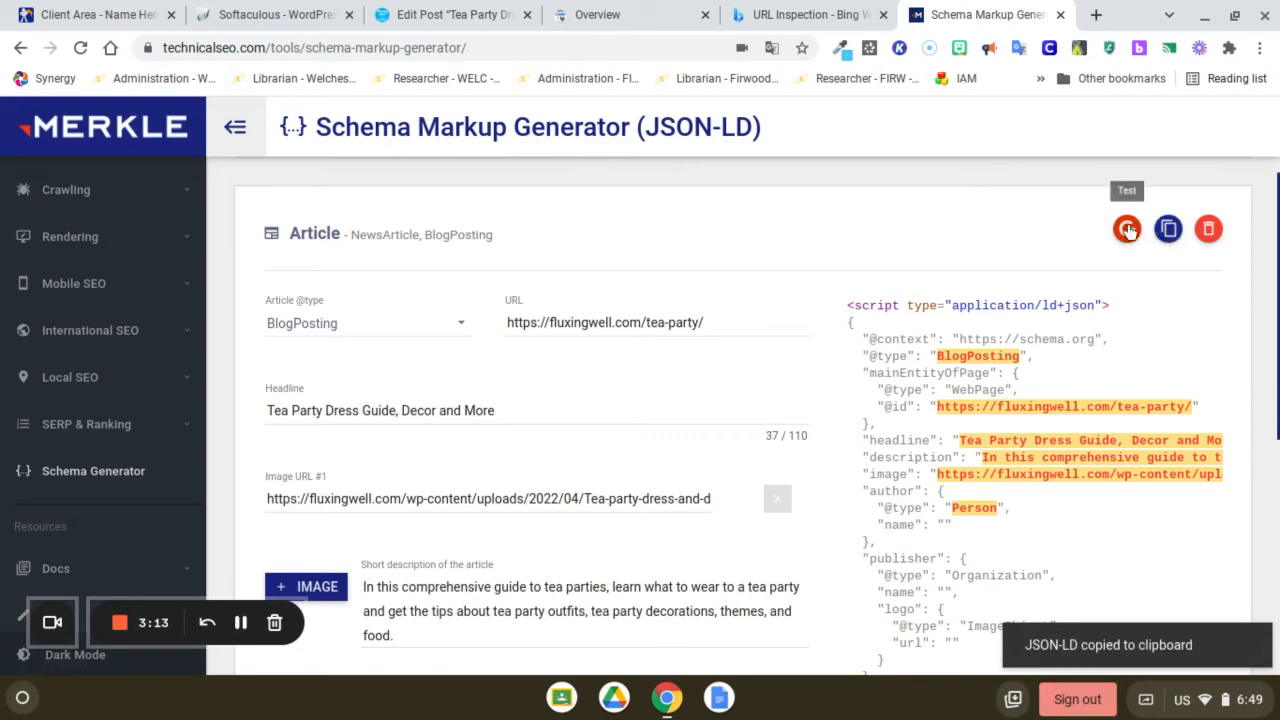
# Send the generated markup to the Structured Data Testing Tool and validate it in the Schema.org validator
pyautogui.click(1127, 230)
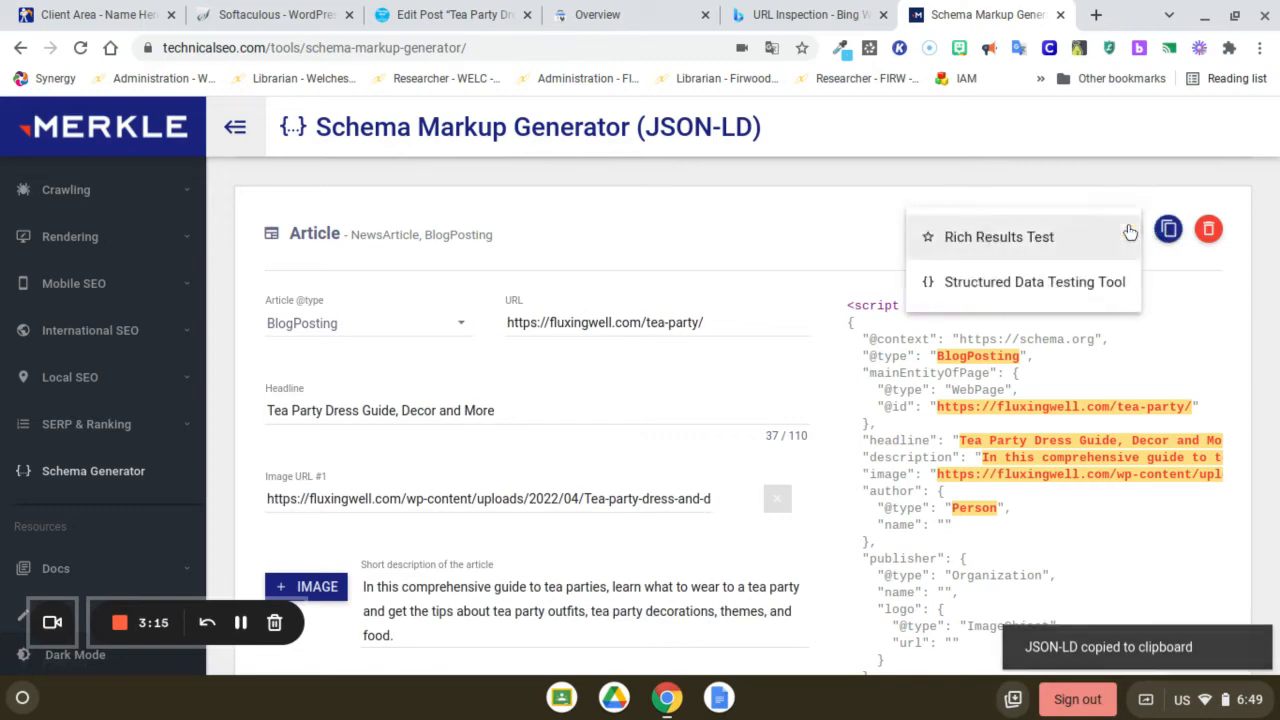
pyautogui.click(1083, 284)
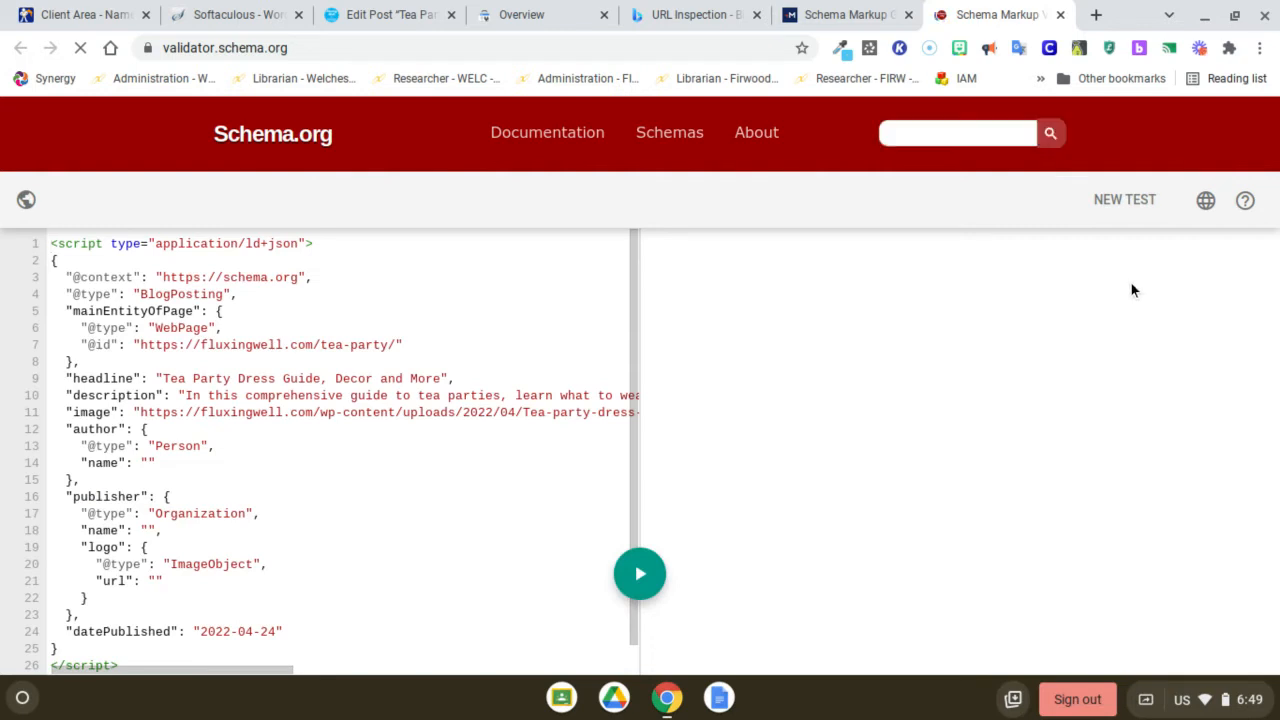
pyautogui.click(641, 576)
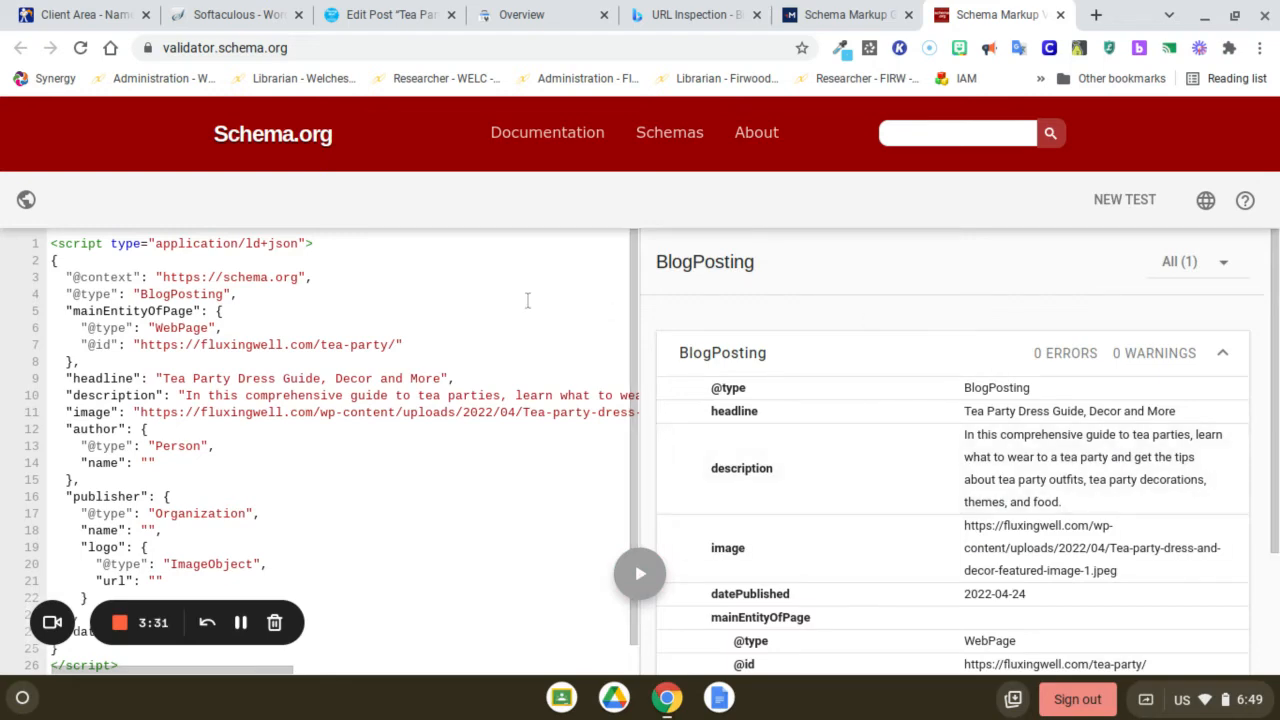
# Paste the copied JSON-LD into the tea party post's Custom Schema in WordPress and update the post
pyautogui.click(365, 28)
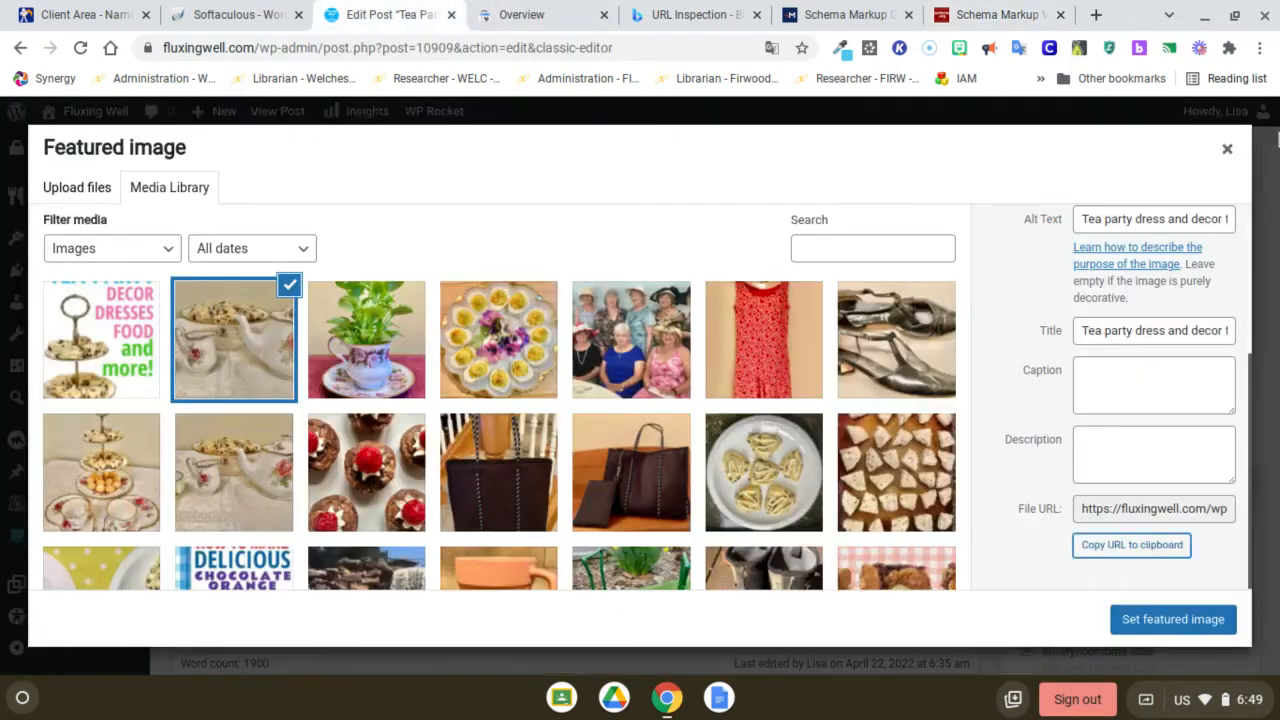
pyautogui.click(1227, 148)
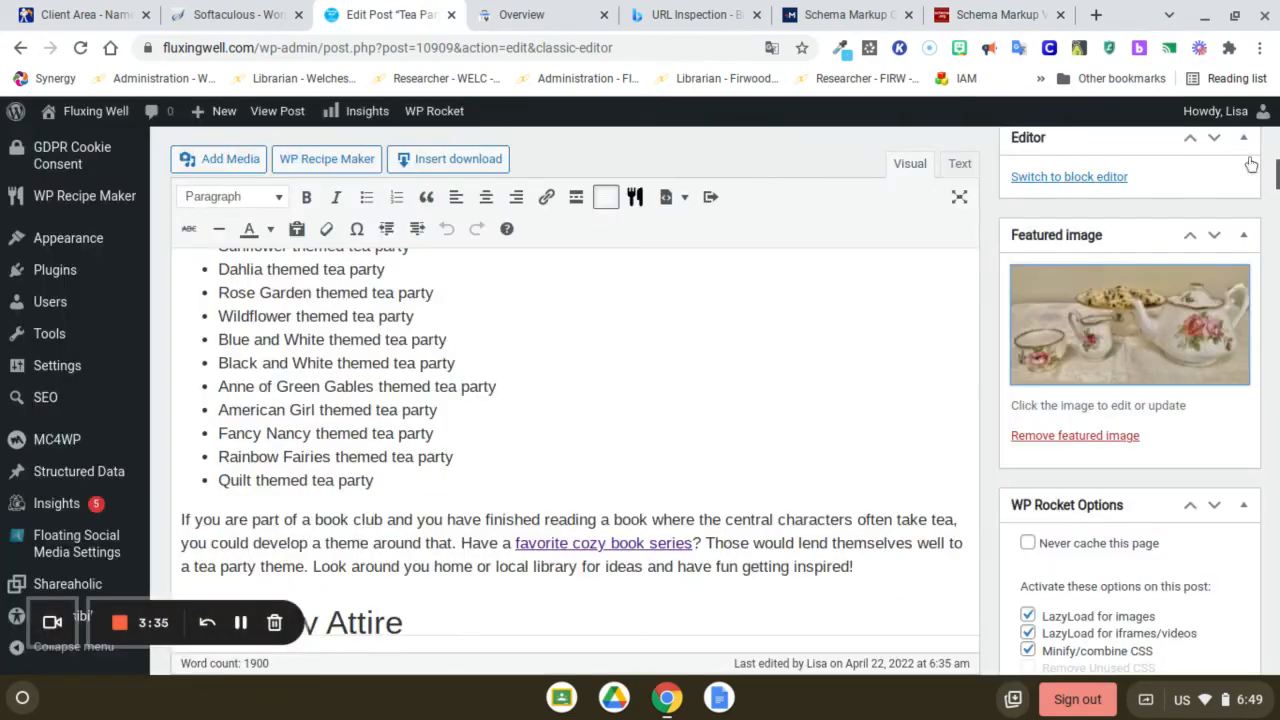
pyautogui.moveTo(1278, 179); pyautogui.dragTo(1276, 668)
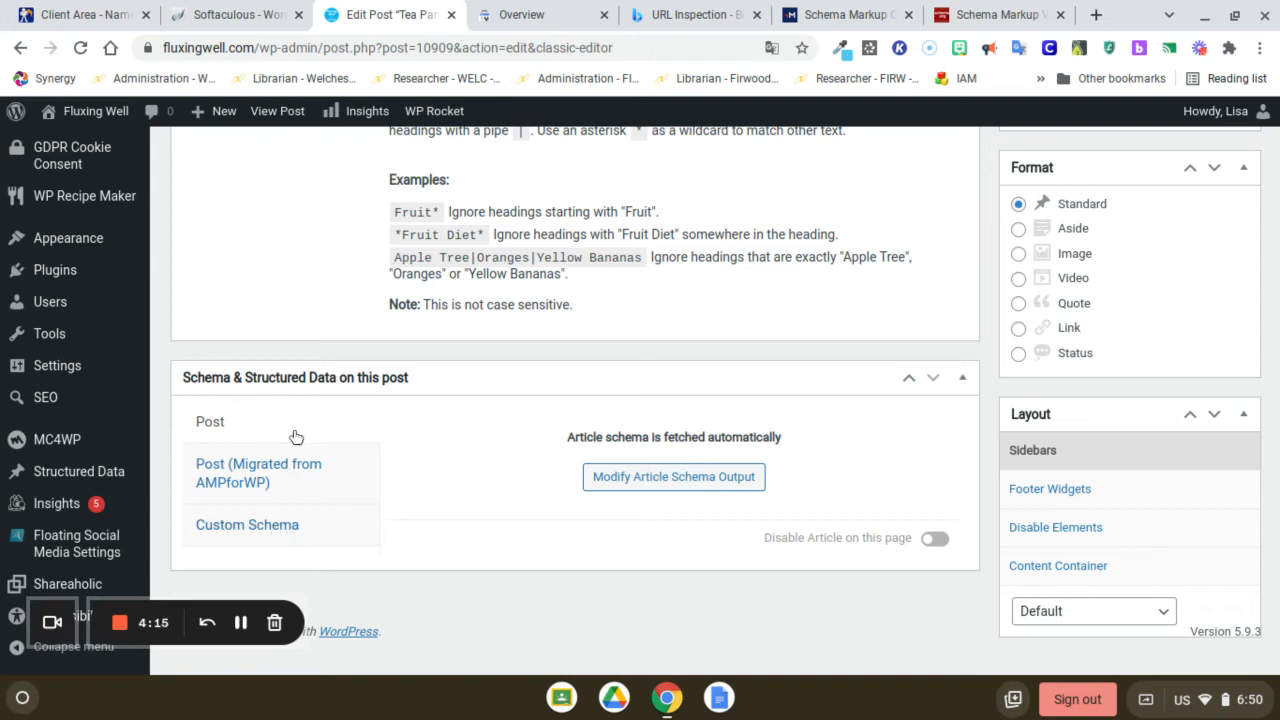
pyautogui.click(276, 524)
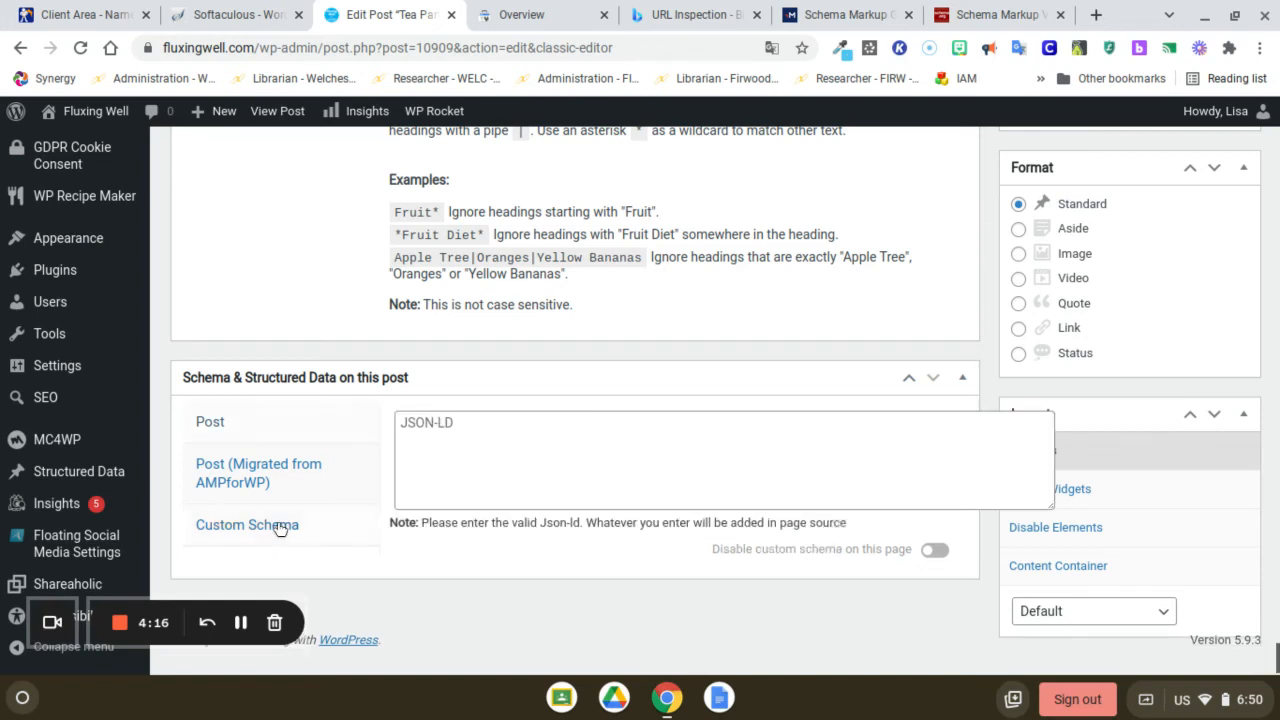
pyautogui.click(466, 428)
pyautogui.hotkey('ctrl', 'v')
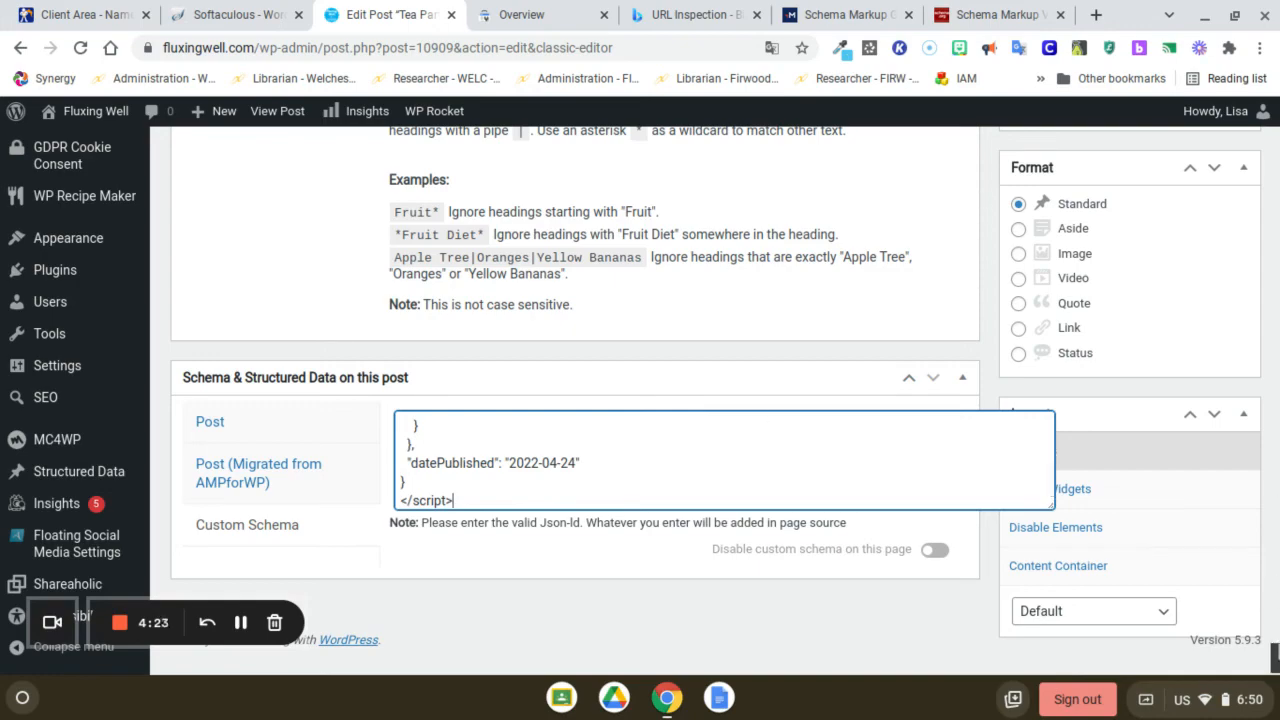
pyautogui.moveTo(1275, 657); pyautogui.dragTo(1276, 478)
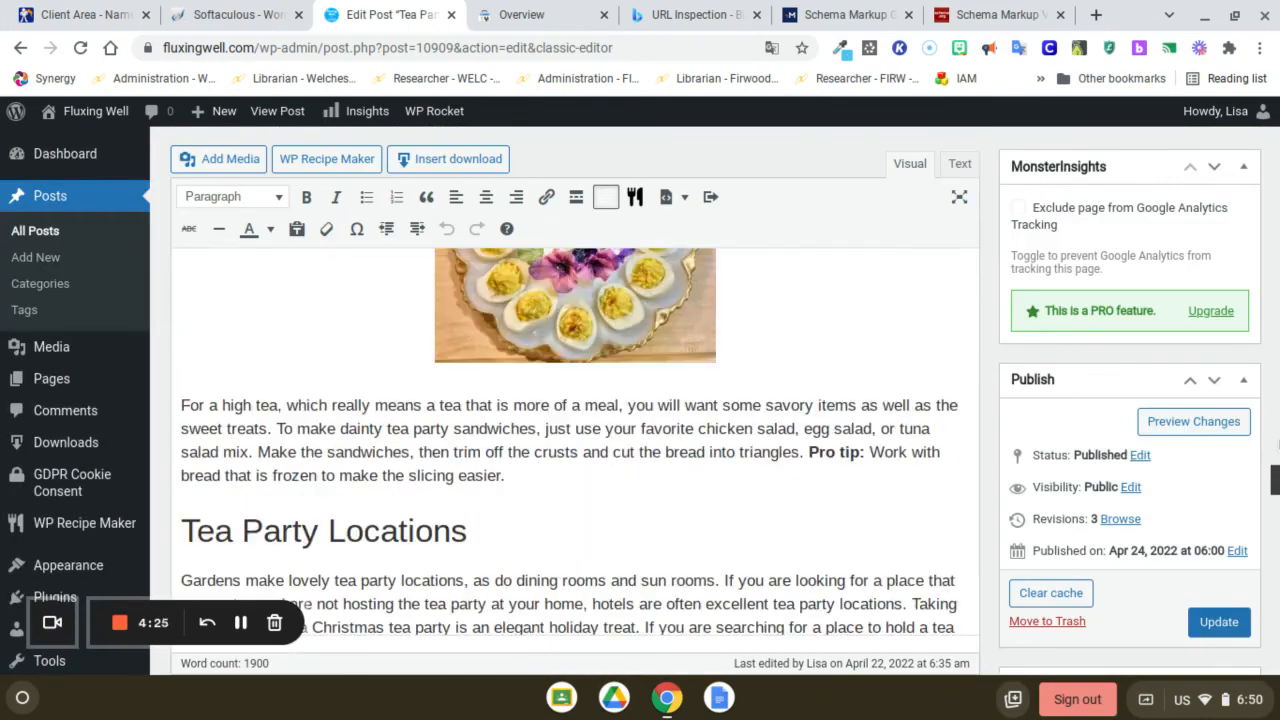
pyautogui.click(1219, 626)
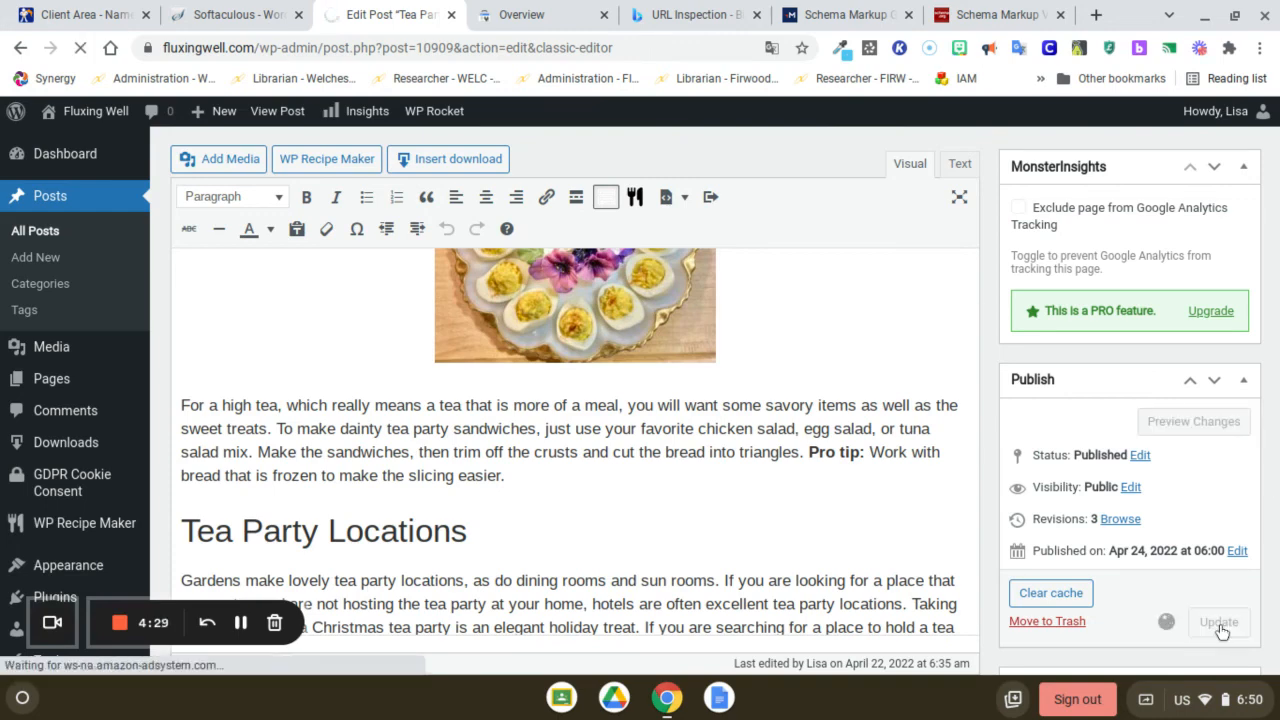